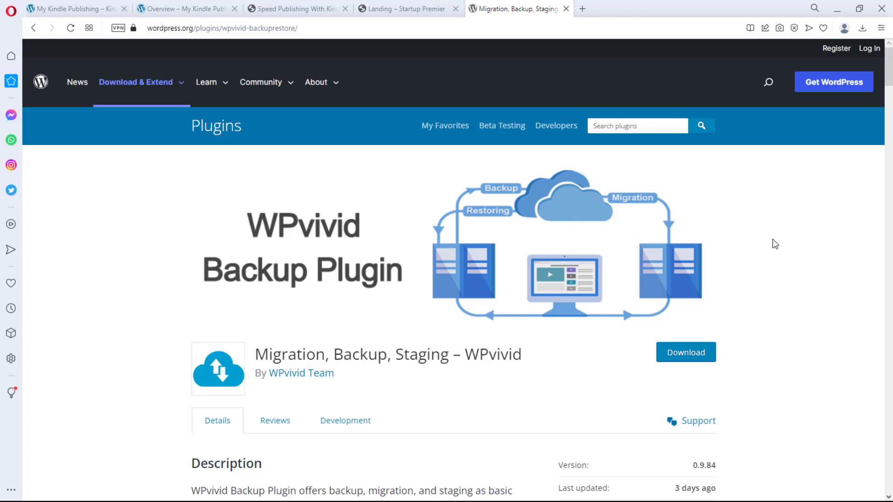
Switch to the My Kindle Publishing site tab
scroll(772, 240, down, 3)
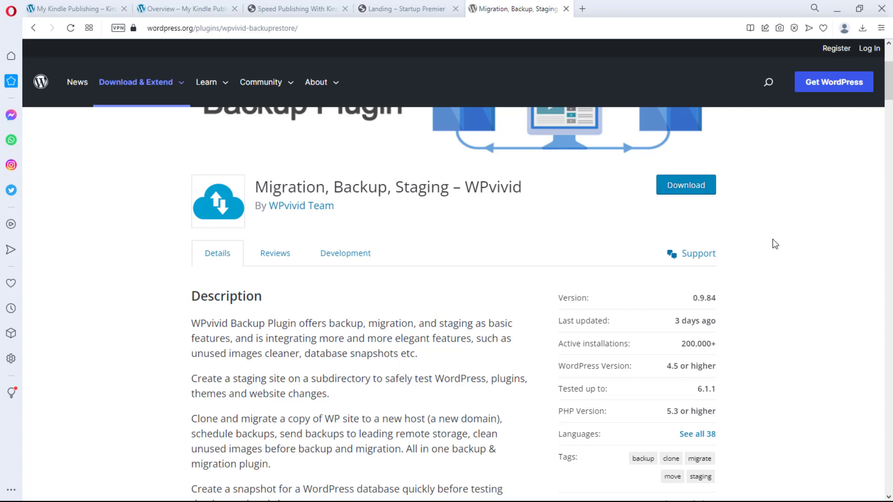
scroll(774, 244, down, 2)
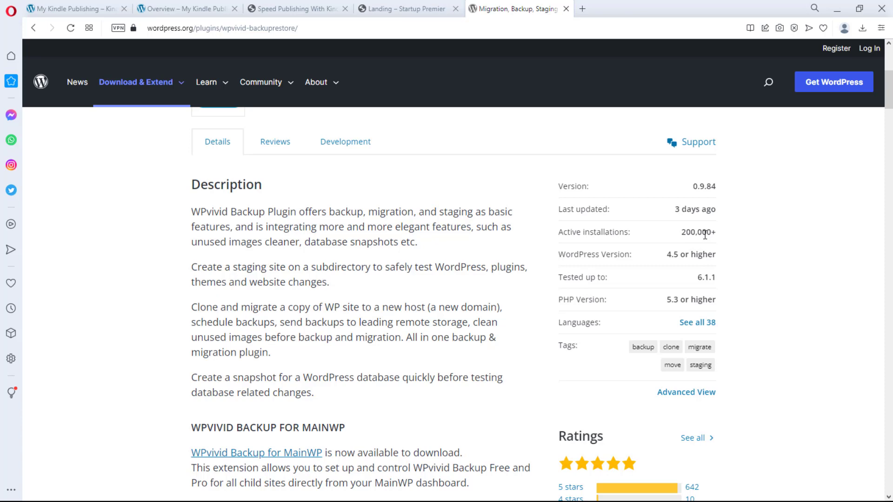
scroll(735, 256, down, 1)
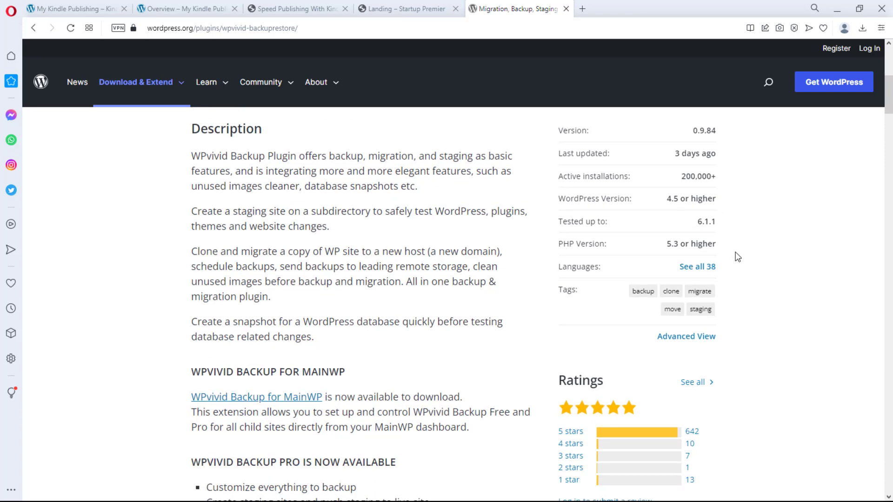
scroll(735, 254, down, 3)
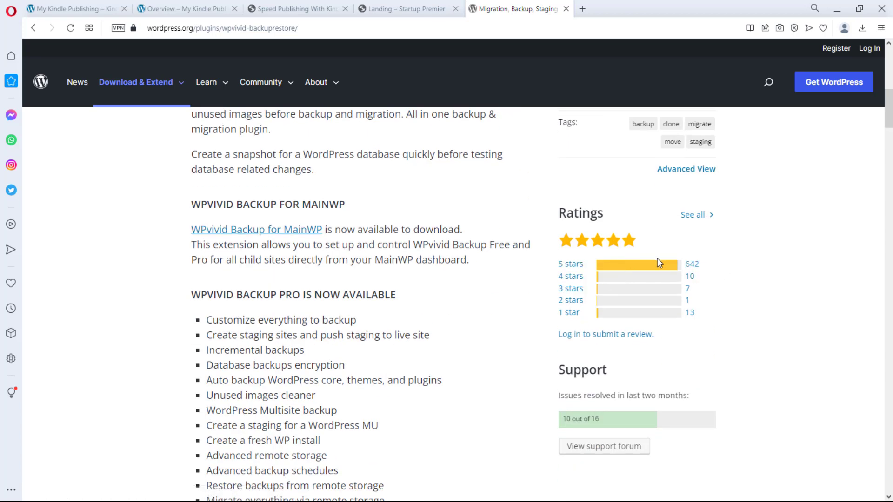
scroll(659, 263, down, 14)
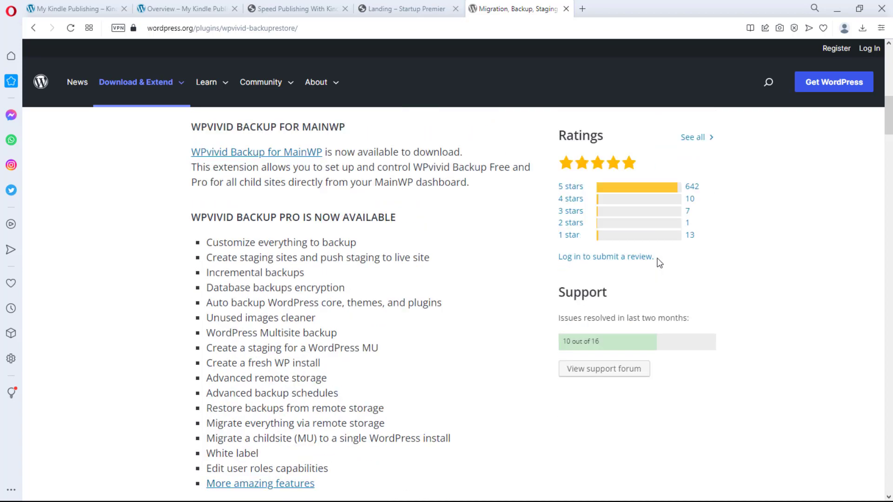
scroll(659, 263, up, 10)
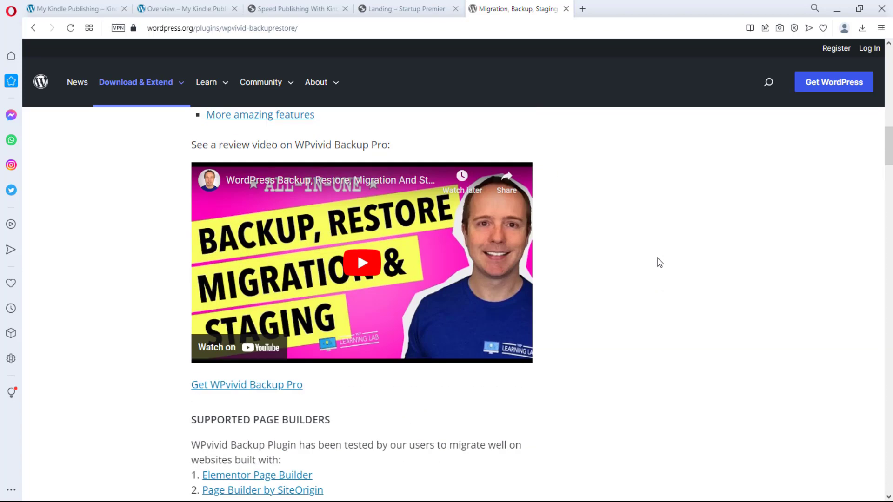
scroll(655, 251, up, 10)
scroll(655, 252, up, 3)
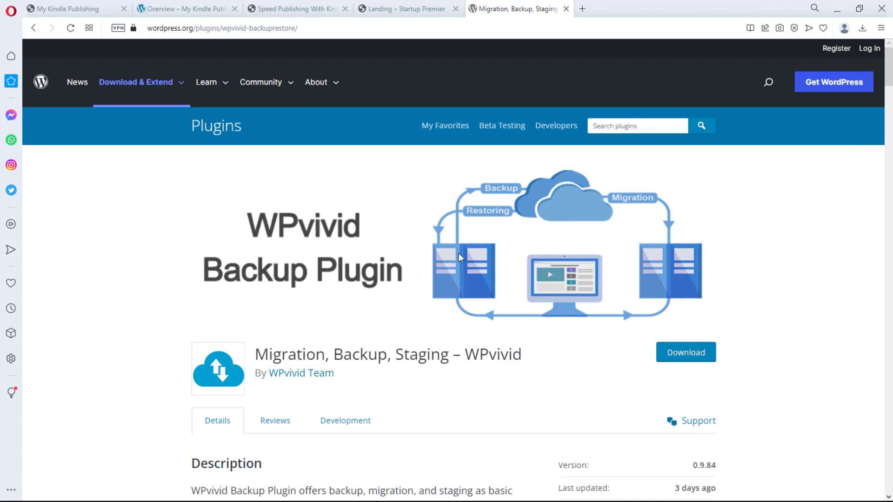
click(72, 11)
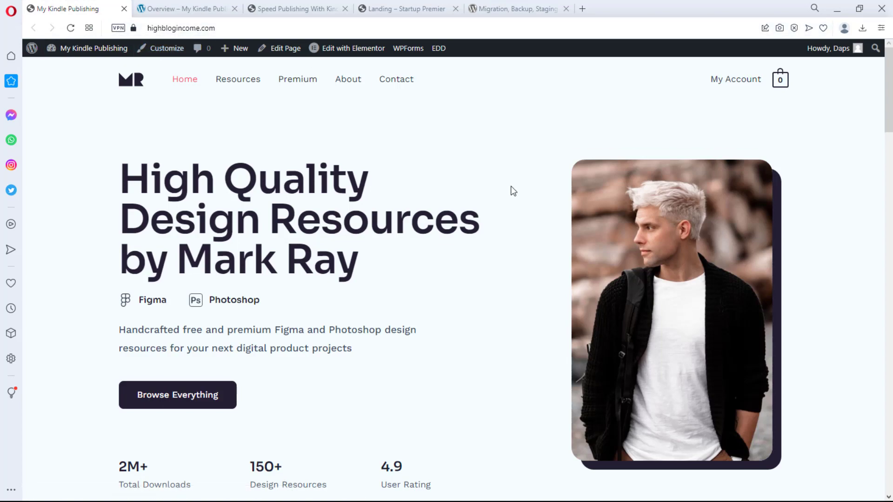
Open the site's admin Dashboard from the admin bar
scroll(513, 191, down, 20)
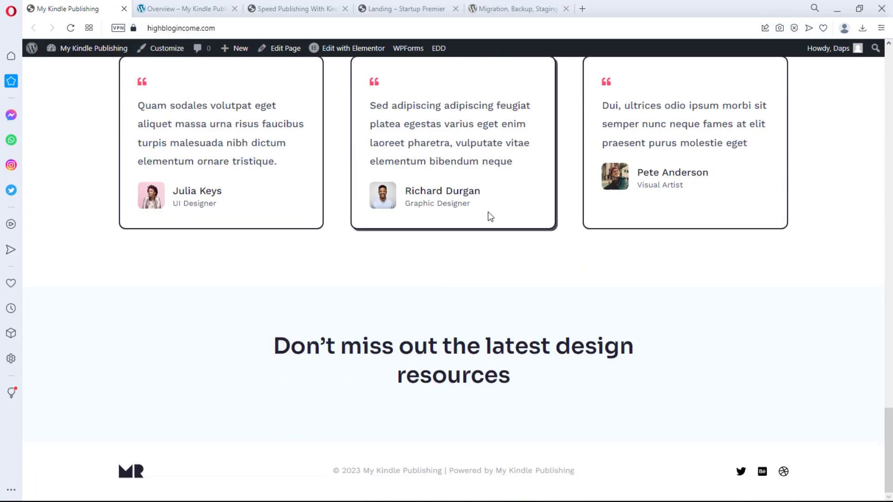
scroll(489, 264, up, 8)
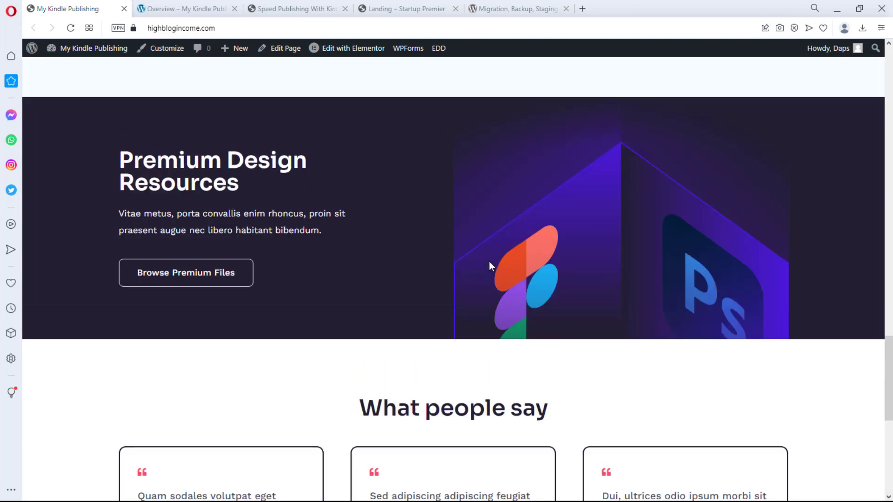
scroll(489, 266, up, 20)
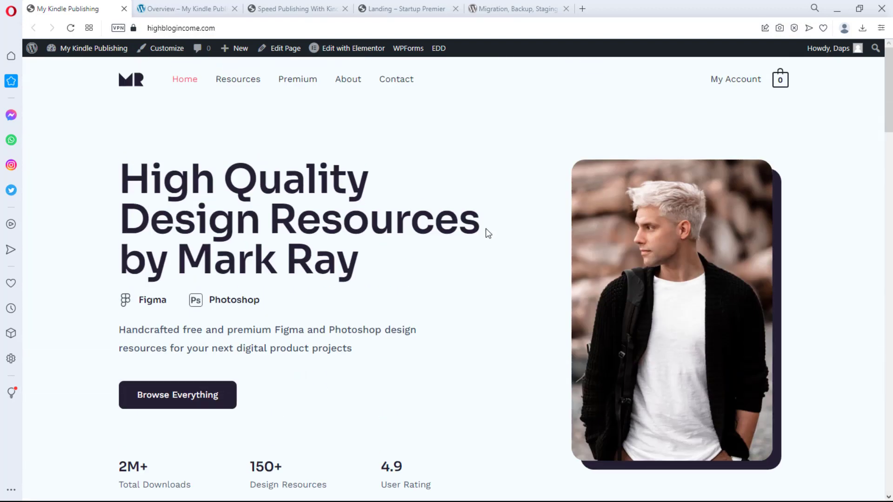
mouse_move(93, 47)
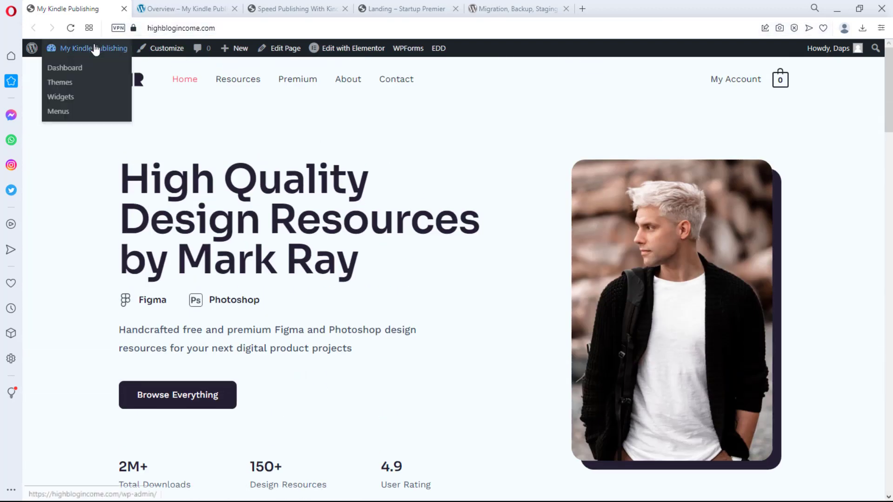
click(68, 73)
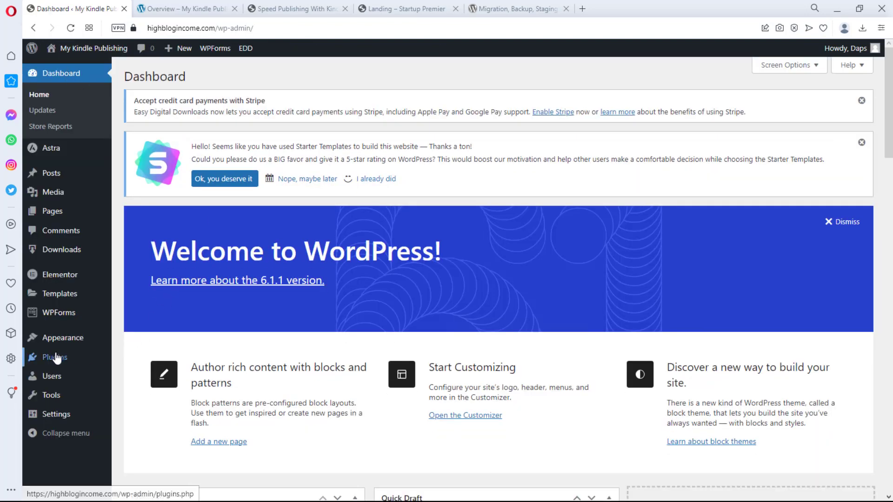
Under Plugins > Add New, search for 'wpvivid' using the earlier search suggestion
mouse_move(54, 359)
click(129, 376)
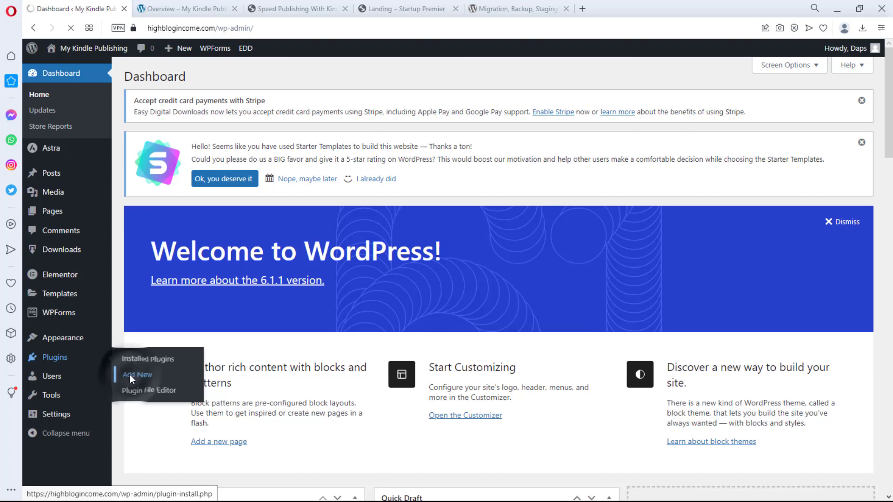
click(652, 287)
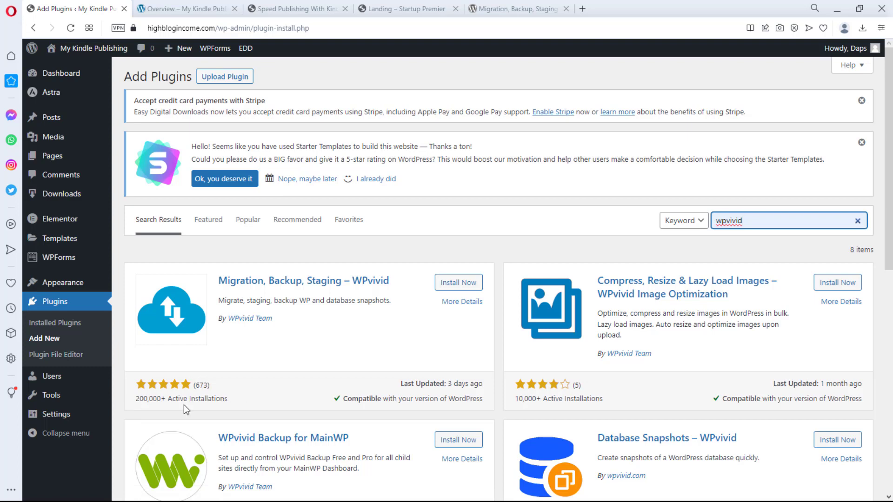
Install and then activate the Migration, Backup, Staging – WPvivid plugin
click(458, 285)
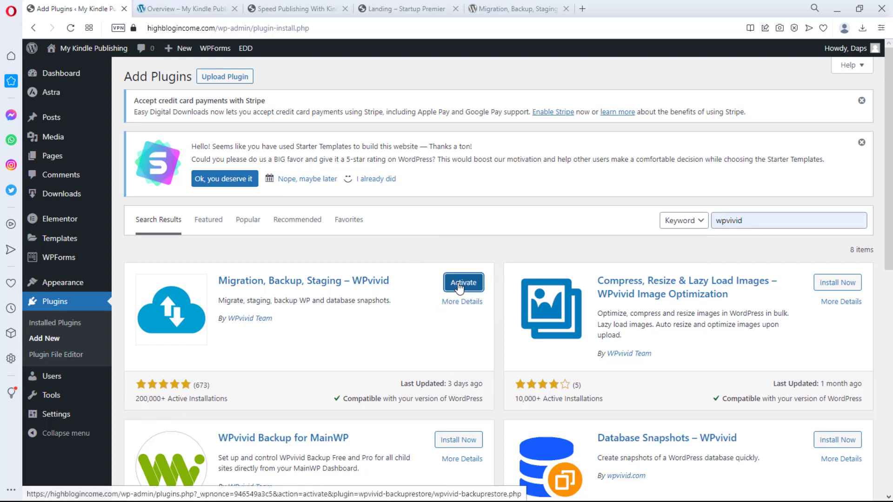
click(459, 286)
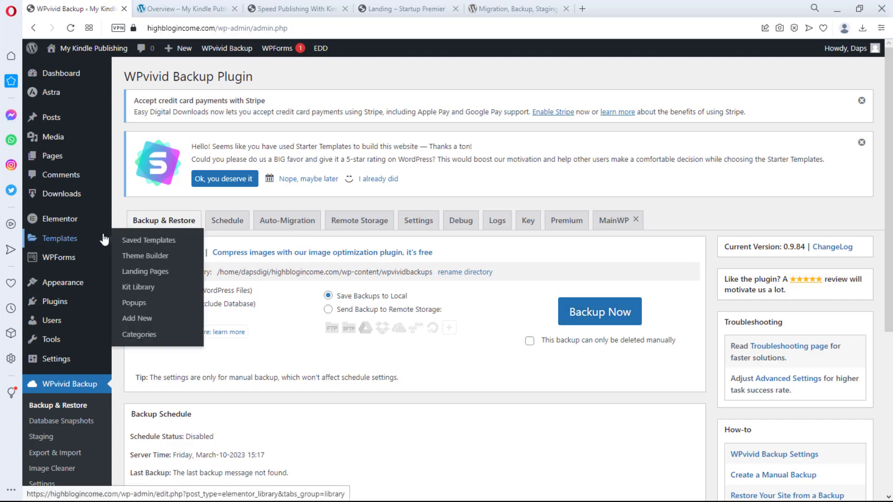
In WPvivid's Remote Storage tab, pick Google Drive over Dropbox and start authentication
click(360, 227)
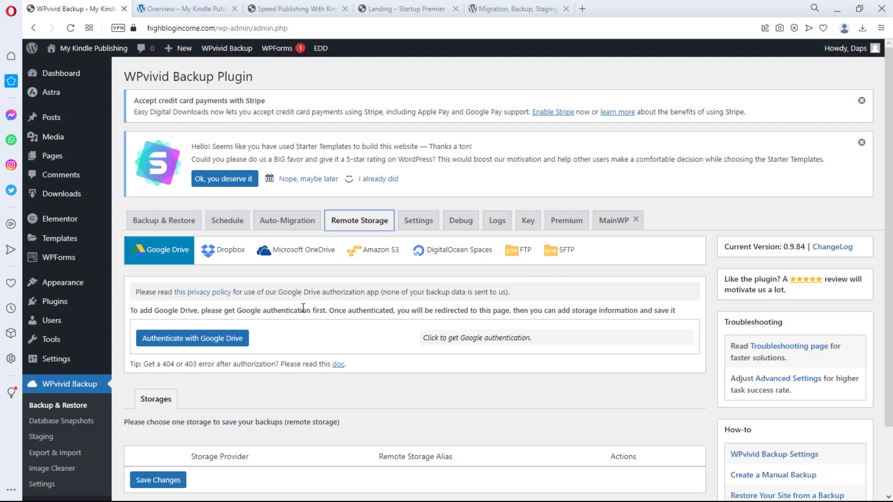
click(210, 252)
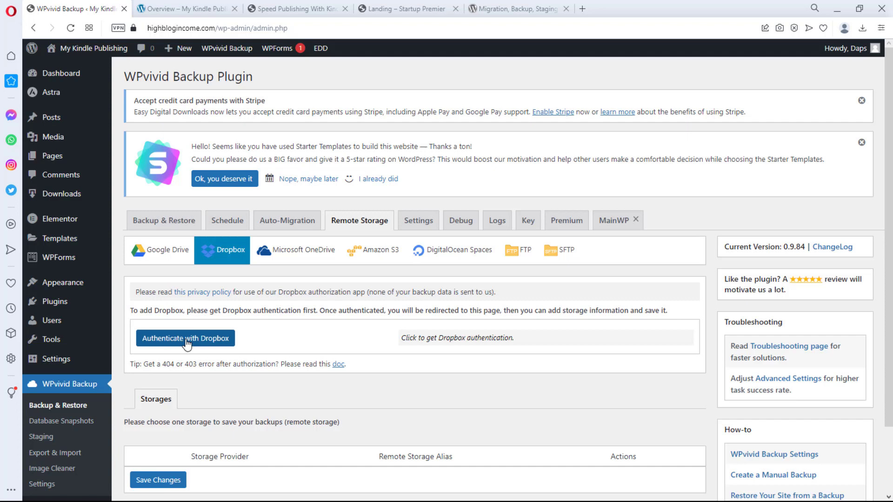
click(163, 260)
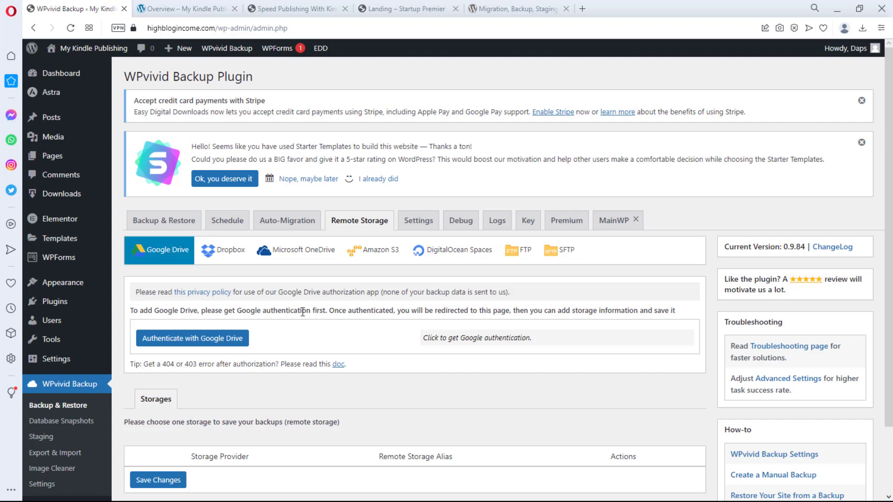
scroll(306, 314, down, 2)
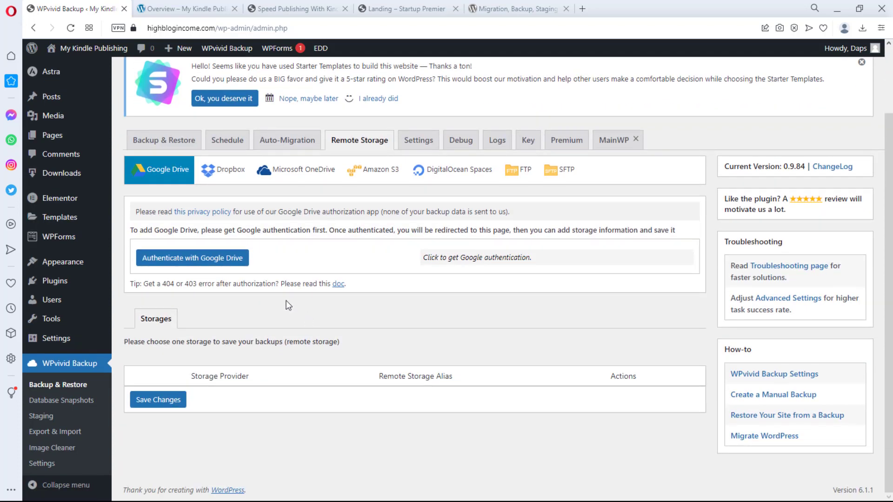
click(181, 260)
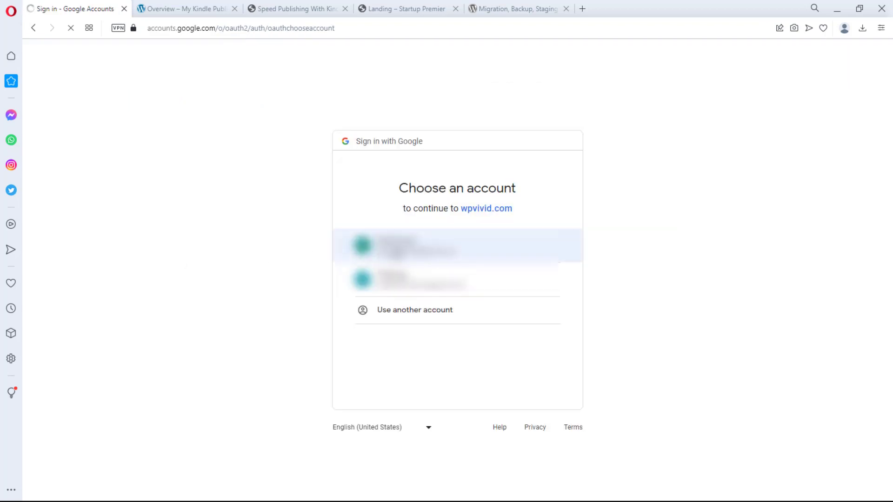
Choose the Google account and allow wpvivid.com access to its Drive files
click(395, 250)
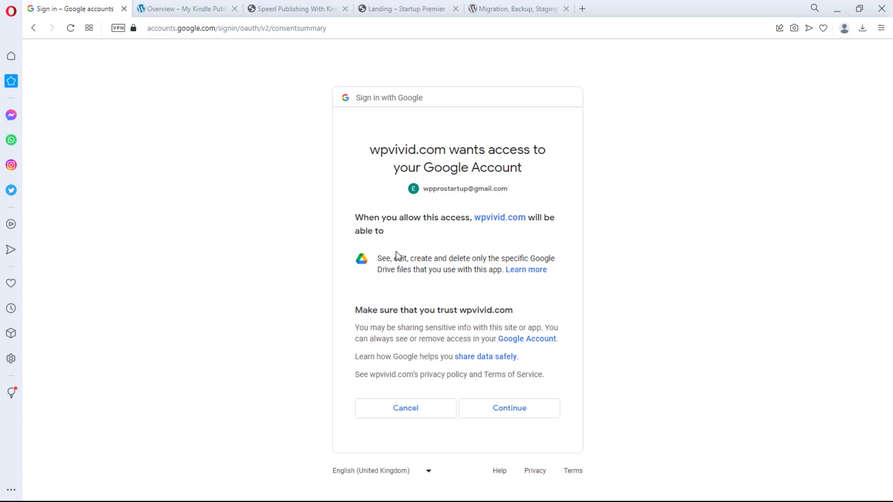
click(525, 415)
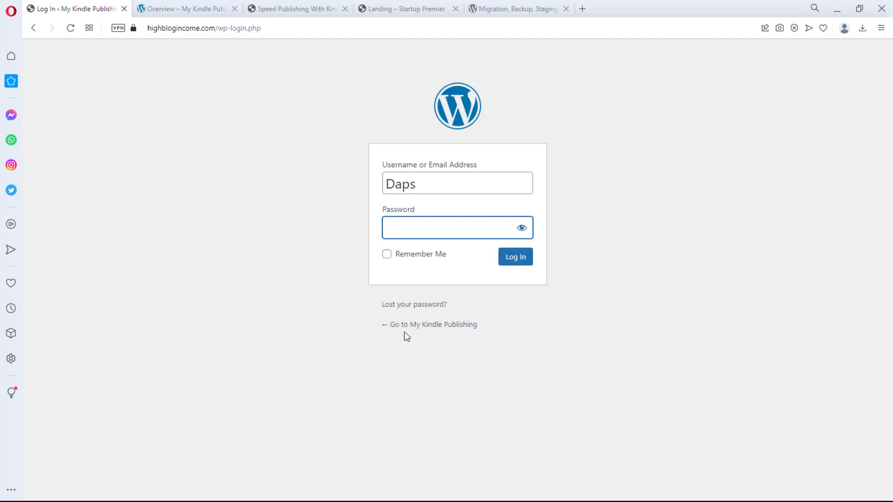
Log back in to the WordPress site with the account password
click(398, 234)
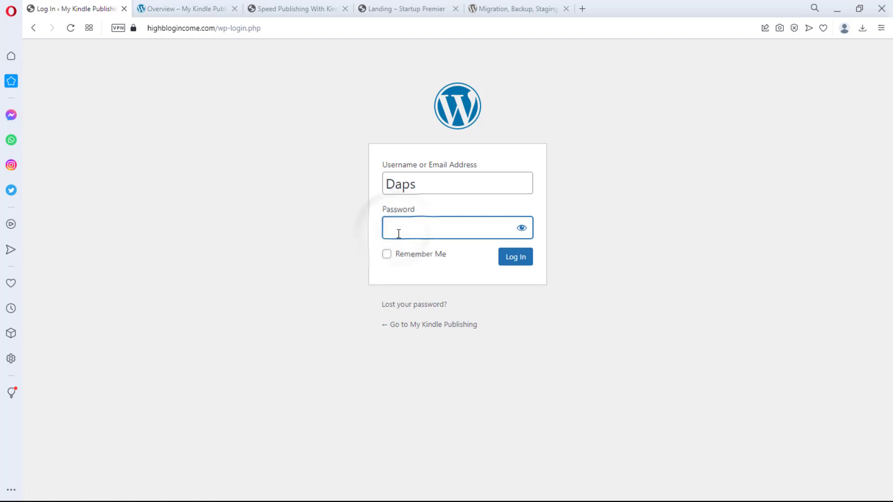
text(•••••)
key(Return)
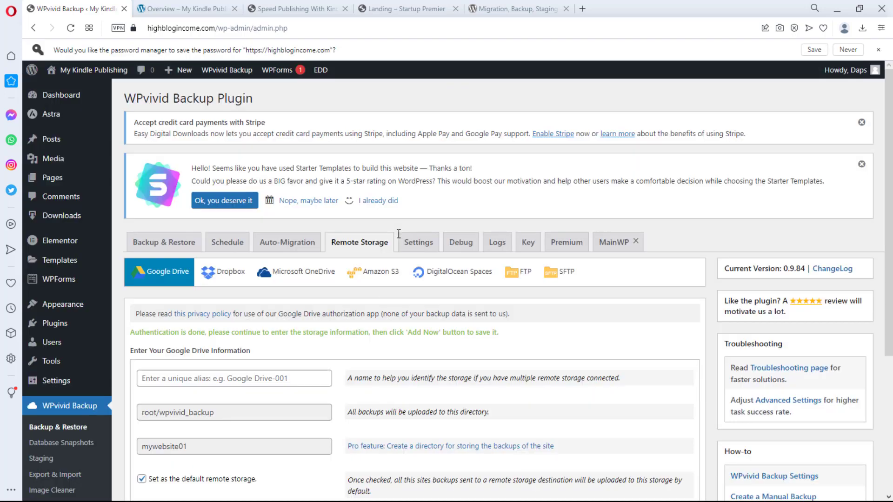
Add the Google Drive remote storage under the alias 'GoogleDrive'
scroll(396, 241, down, 1)
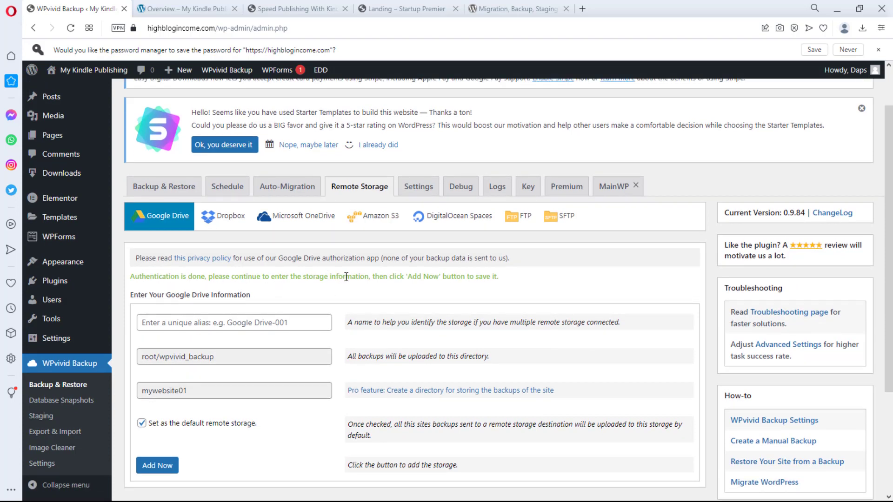
click(167, 327)
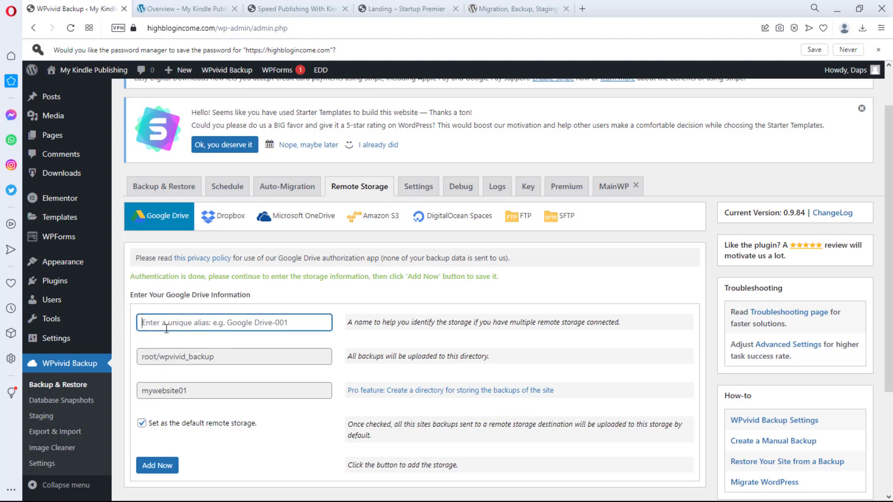
text(GoogleDrive)
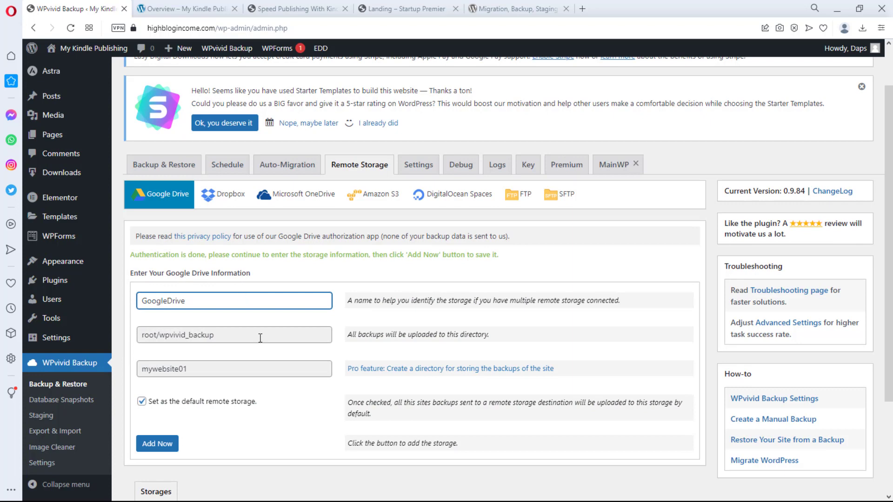
click(157, 444)
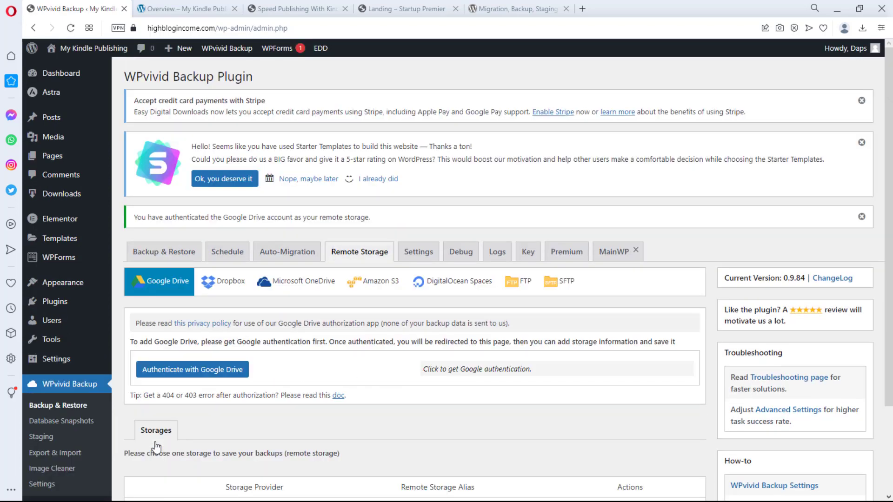
scroll(437, 328, down, 2)
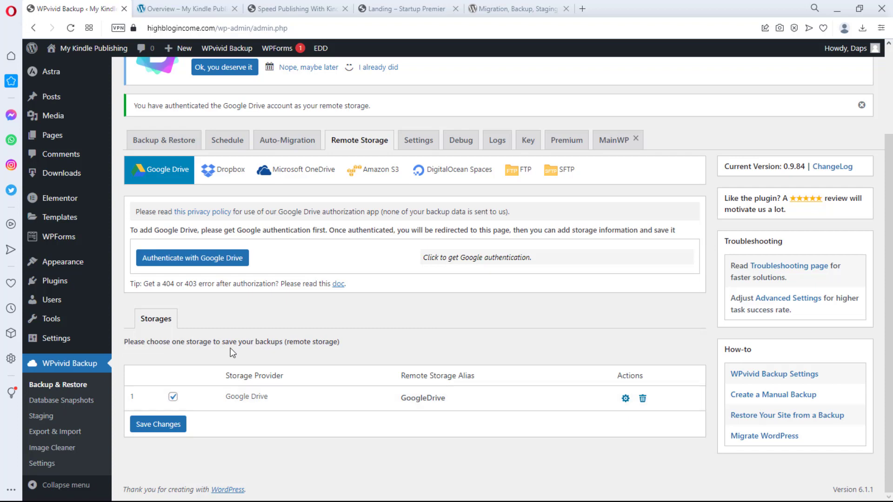
Show WPvivid's General Settings page through its Settings tab
click(418, 142)
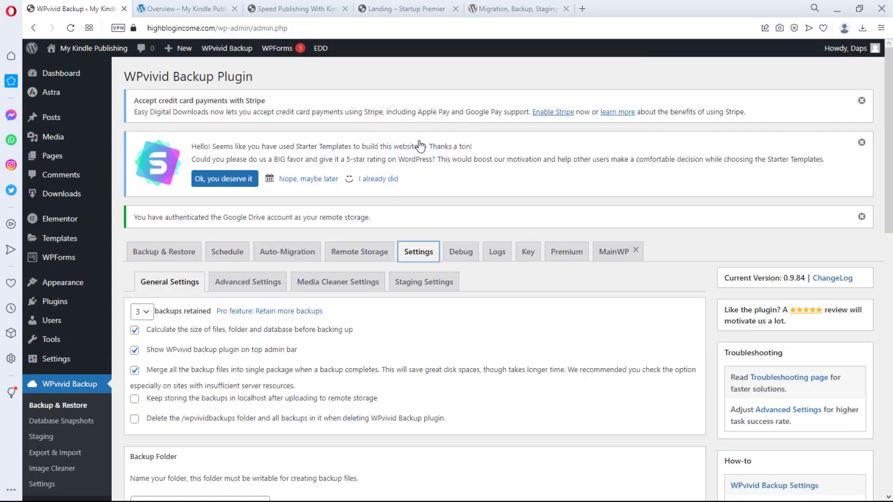
scroll(467, 186, down, 1)
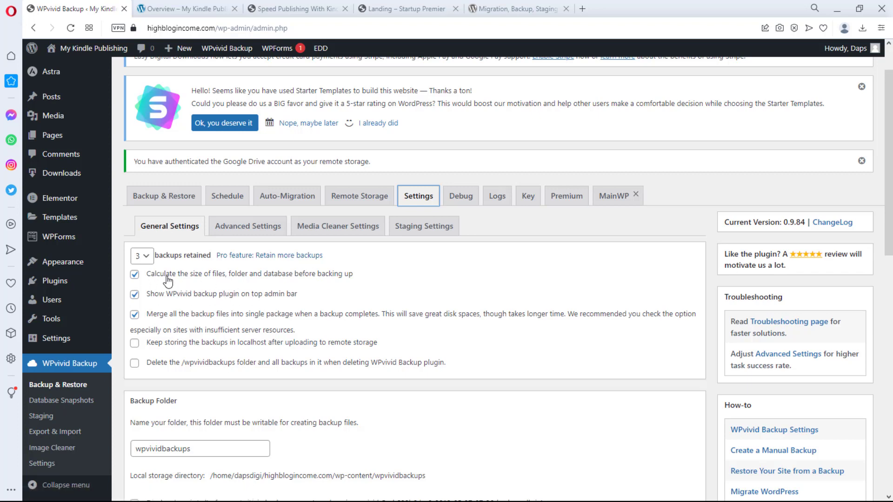
Disable pre-backup size calculation and the admin-bar entry, then save General Settings
click(135, 278)
mouse_move(222, 52)
click(134, 296)
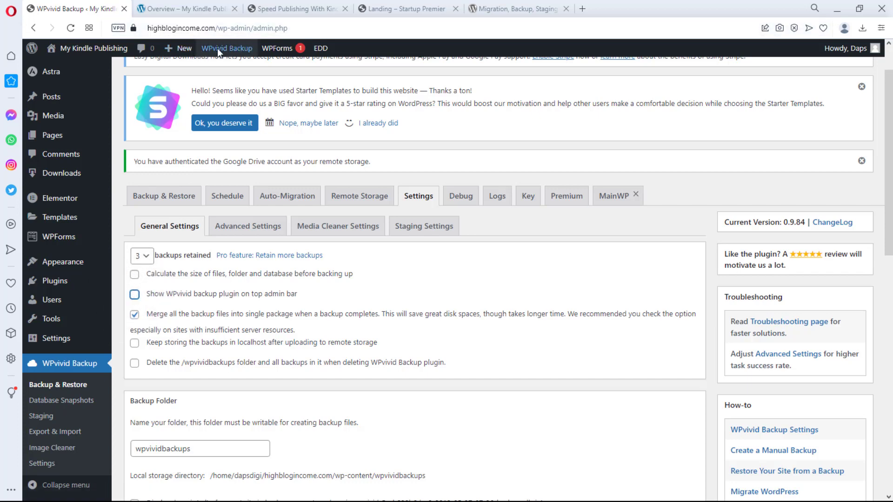
scroll(148, 242, down, 2)
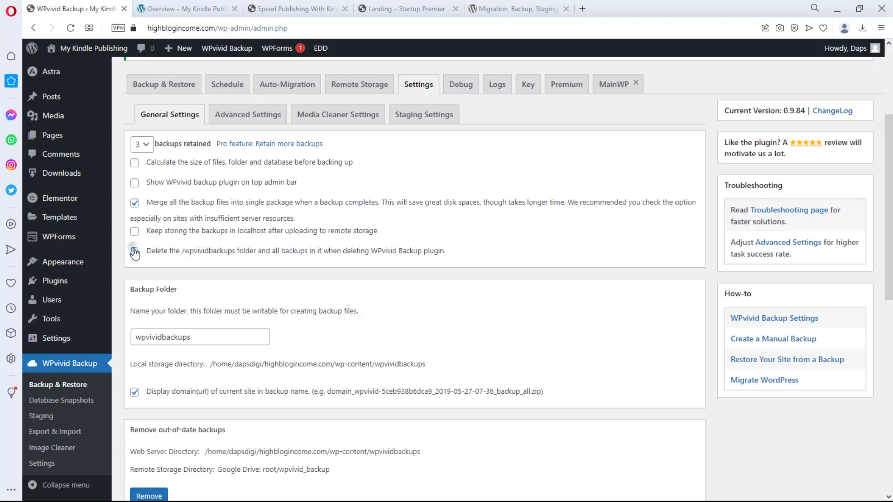
click(134, 251)
scroll(274, 303, down, 5)
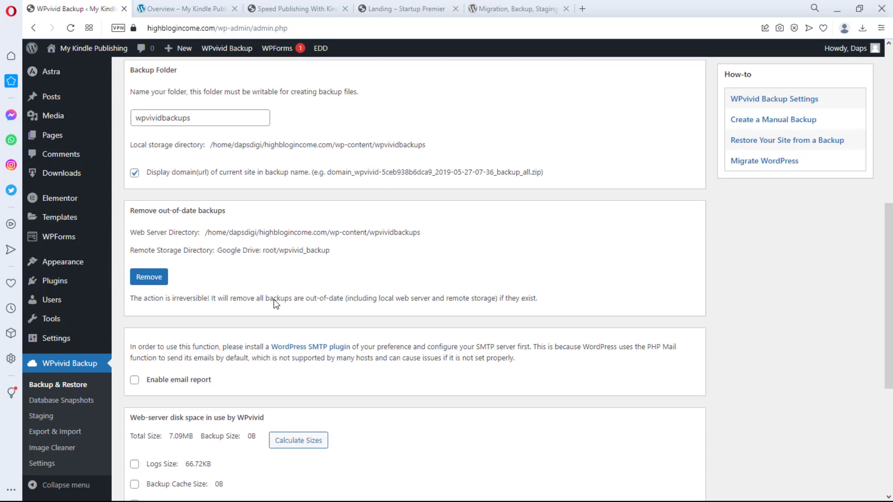
scroll(277, 304, down, 2)
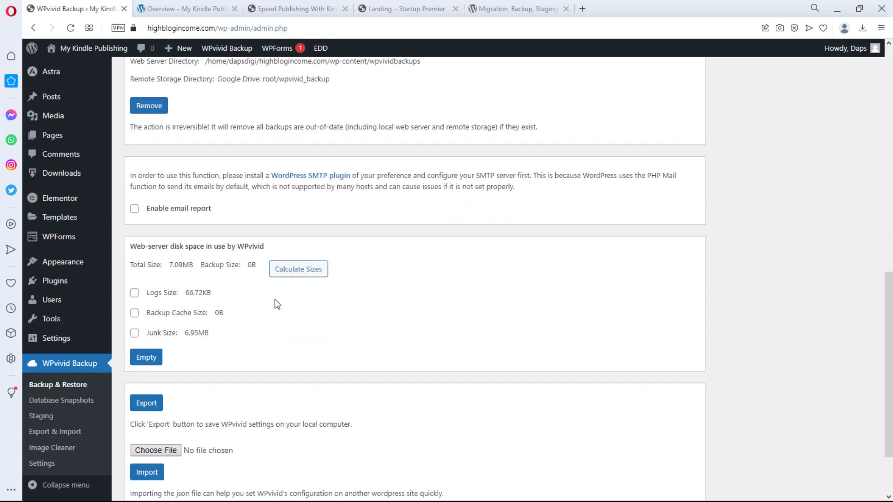
scroll(277, 305, down, 2)
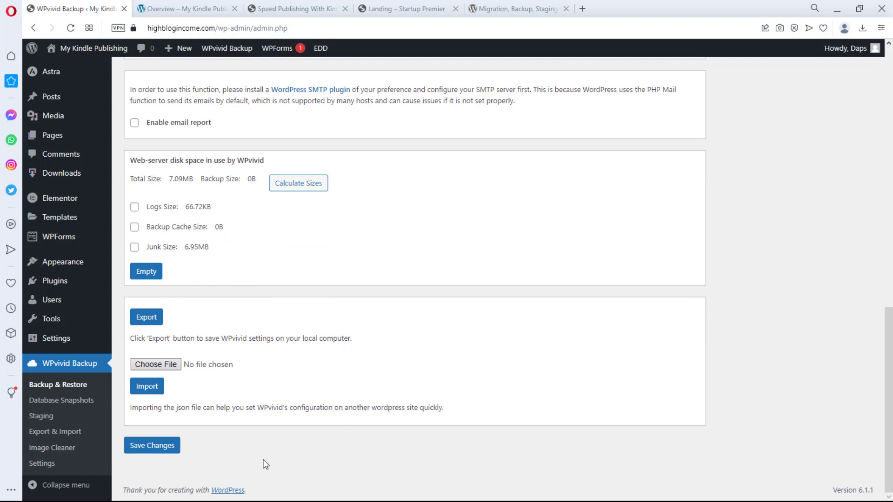
click(147, 449)
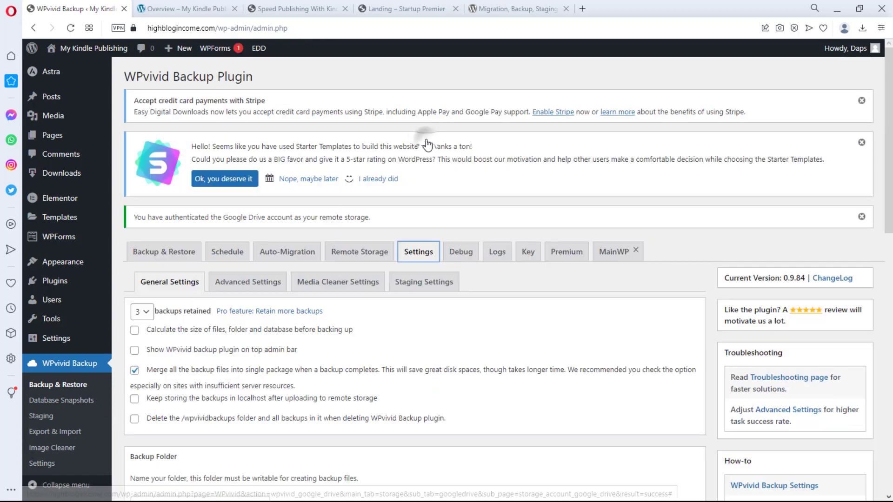
Change the Advanced Settings backup PHP memory limit from 256 to 512 MB and save
click(238, 289)
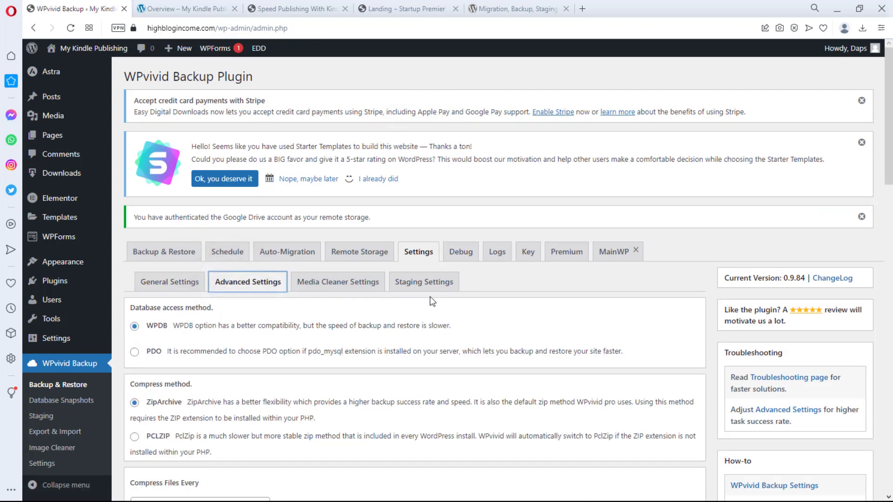
scroll(432, 301, down, 6)
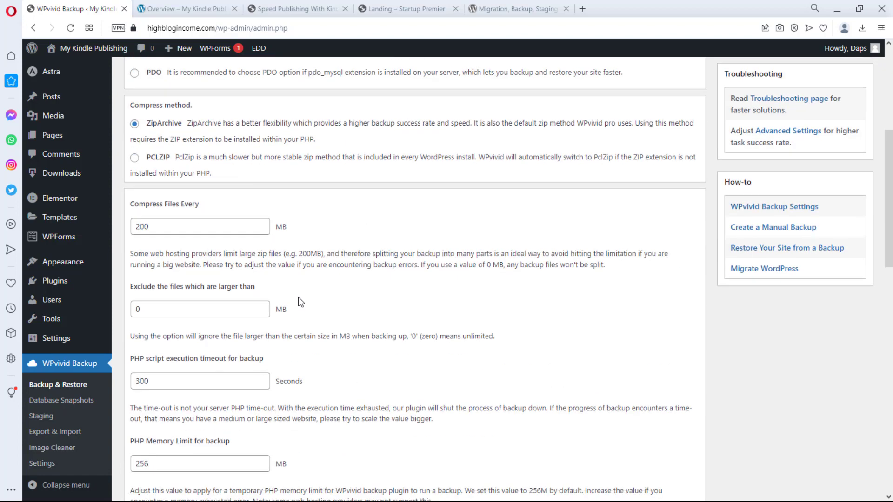
scroll(301, 302, down, 2)
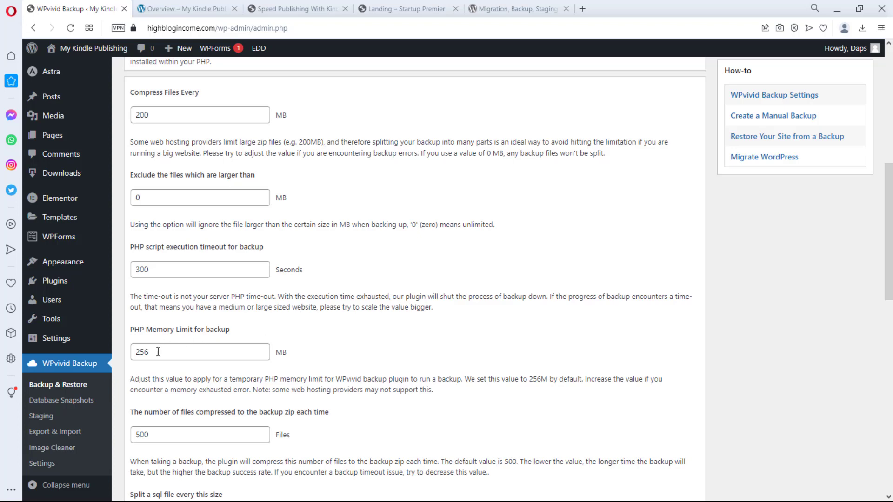
drag(158, 352, 84, 356)
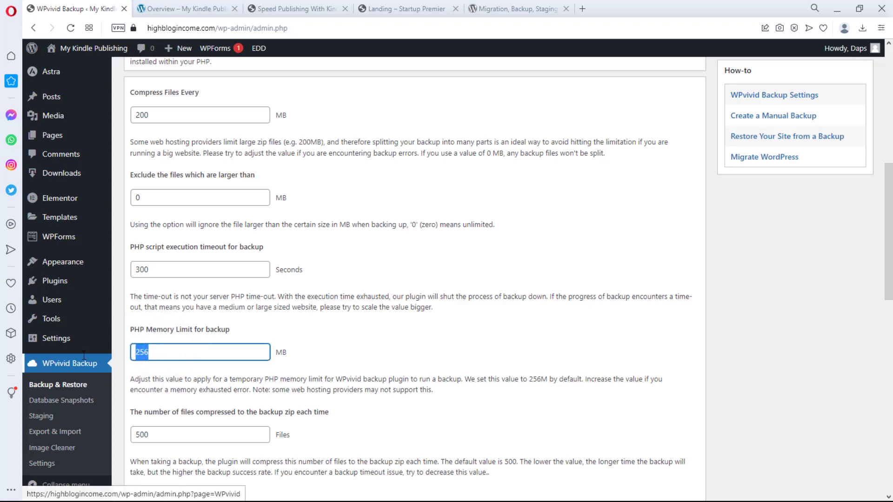
text(512)
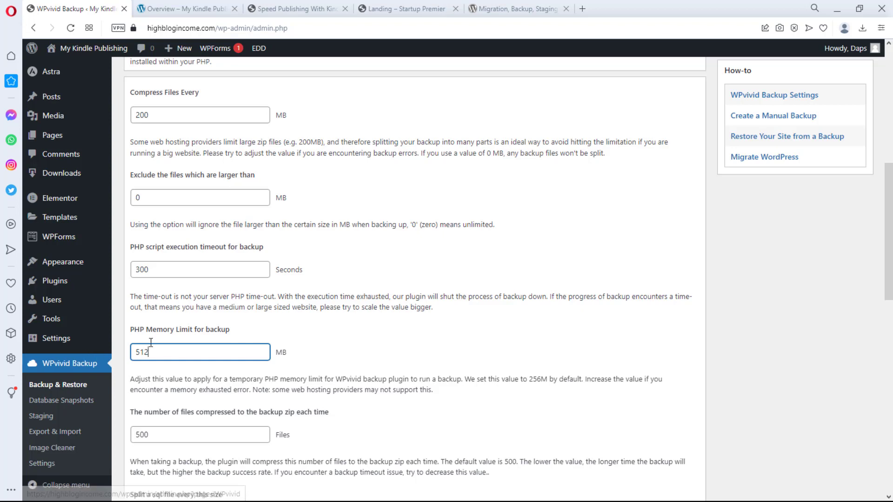
scroll(343, 309, down, 12)
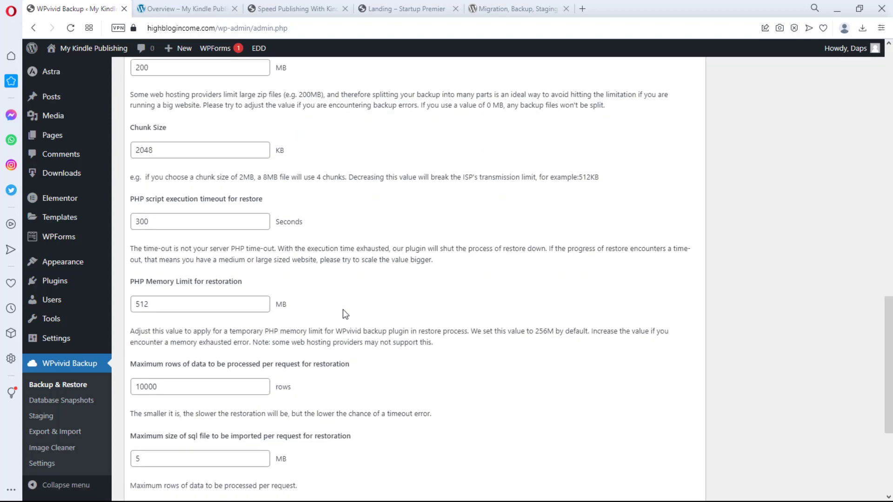
scroll(344, 312, down, 4)
click(163, 447)
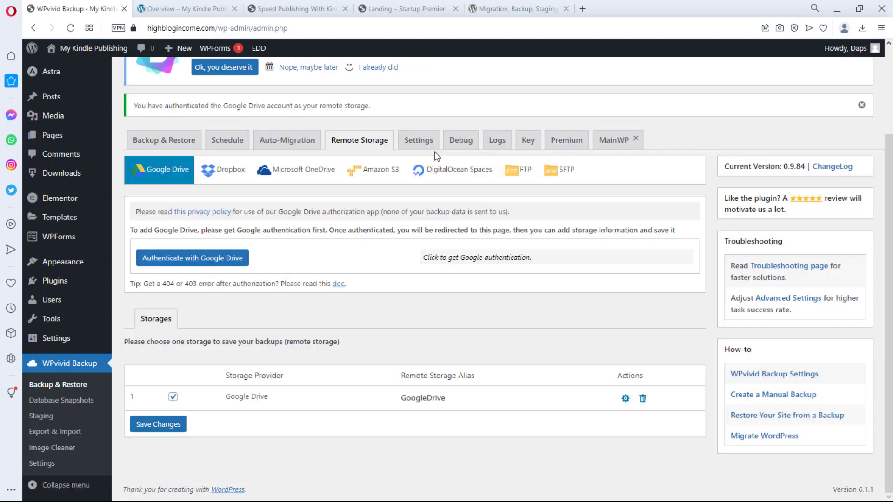
click(415, 143)
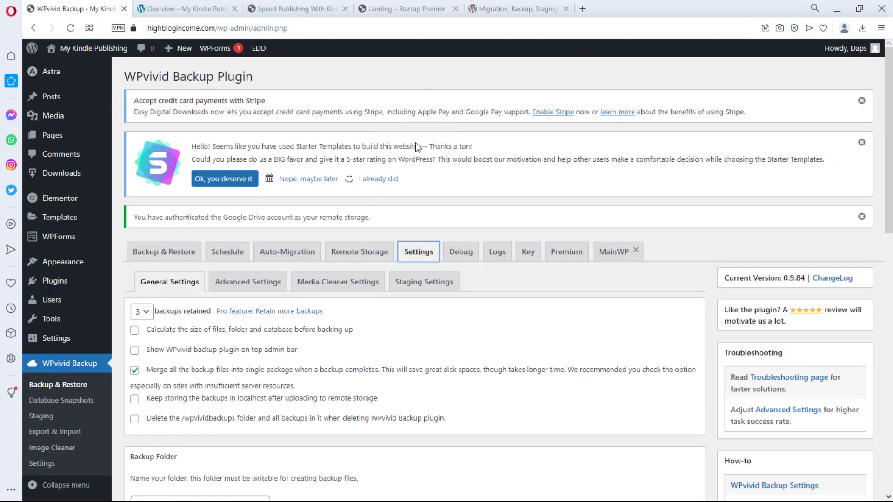
Look through the Media Cleaner Settings, then view the Staging Settings sub-tab
click(330, 284)
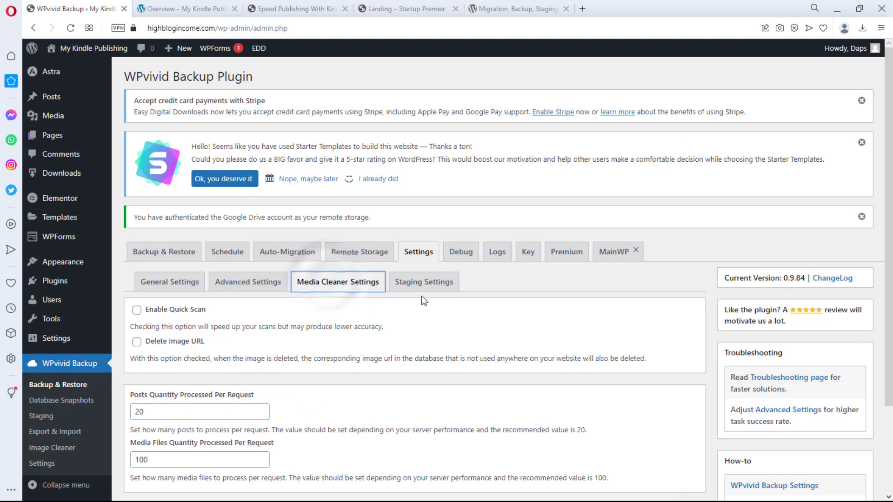
scroll(489, 296, down, 3)
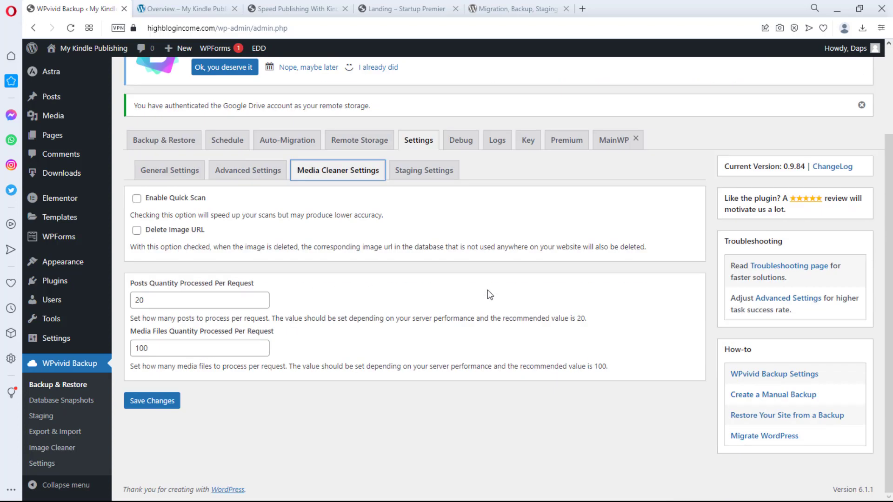
scroll(490, 295, up, 3)
click(431, 283)
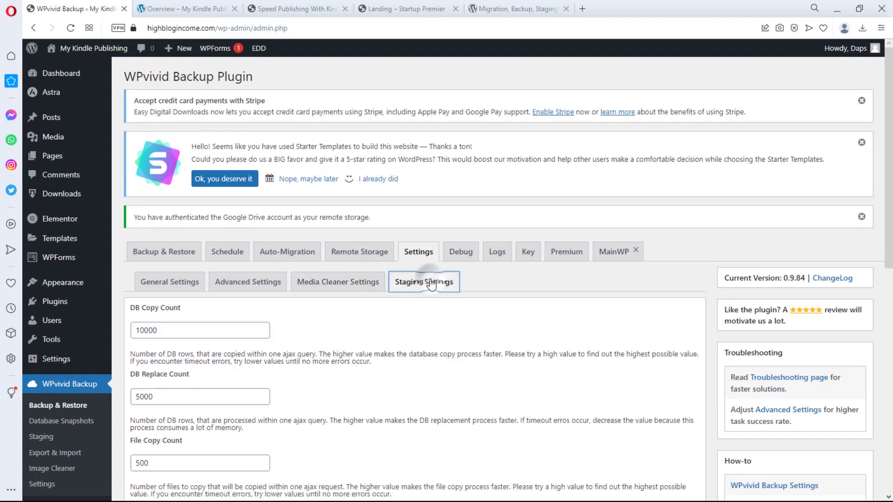
scroll(406, 330, down, 8)
scroll(407, 330, up, 8)
Enable a Weekly backup schedule that sends backups to remote storage, and save it
click(235, 255)
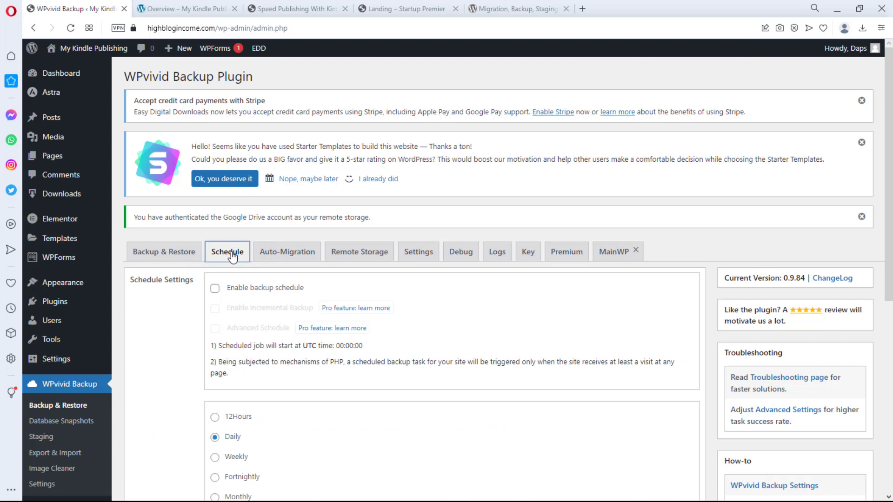
scroll(240, 246, down, 2)
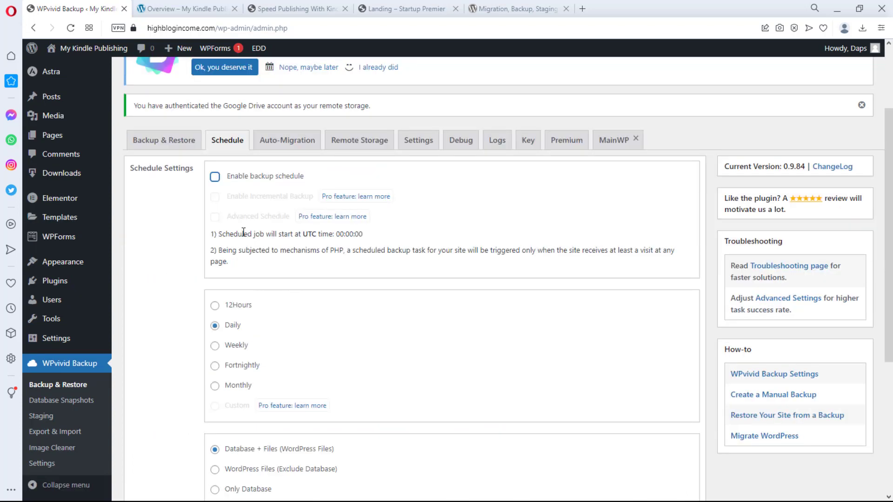
click(215, 179)
scroll(248, 228, down, 2)
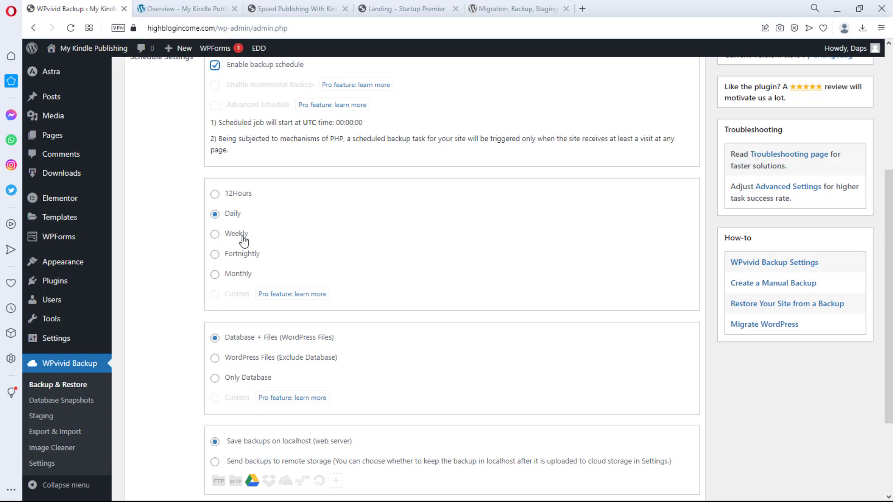
click(215, 234)
click(214, 260)
click(215, 235)
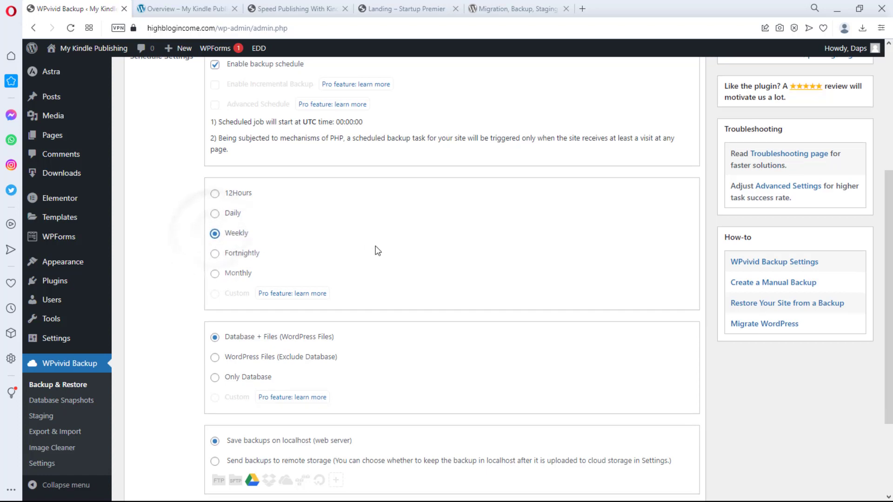
scroll(374, 250, down, 2)
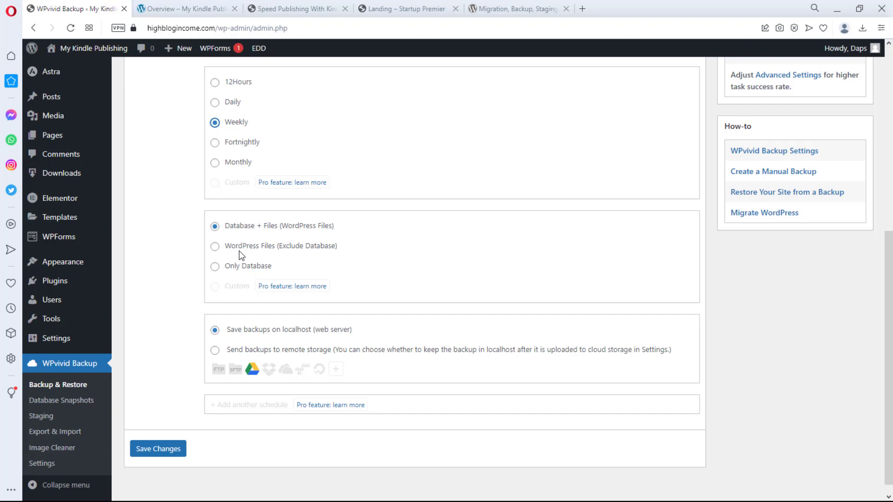
scroll(326, 253, down, 1)
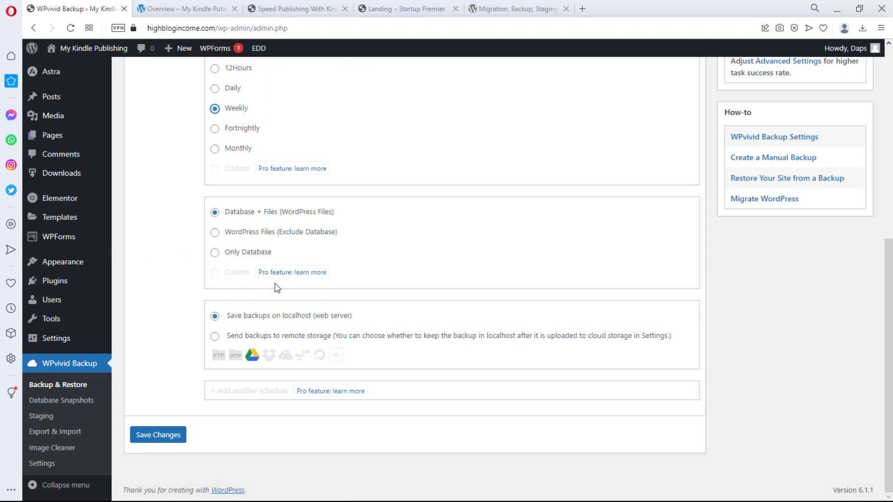
click(215, 337)
click(173, 435)
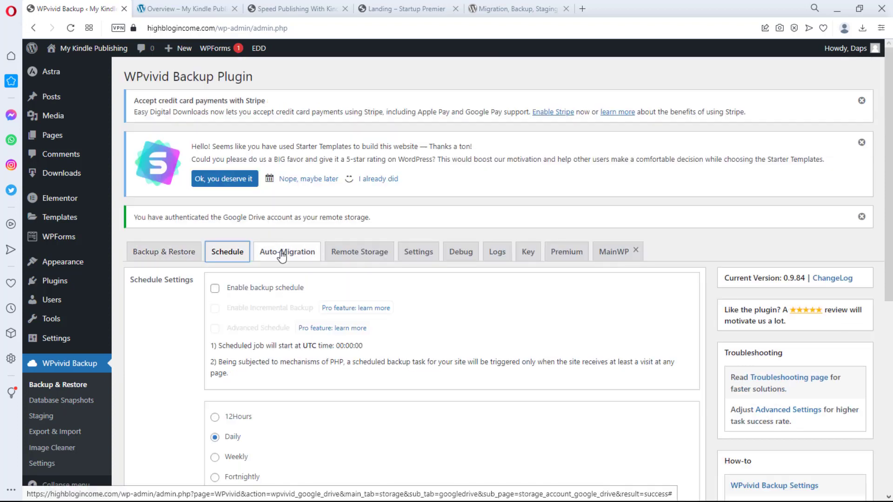
Open WPvivid's Auto-Migration tab and review its site-key field and Clone then Transfer option
click(281, 253)
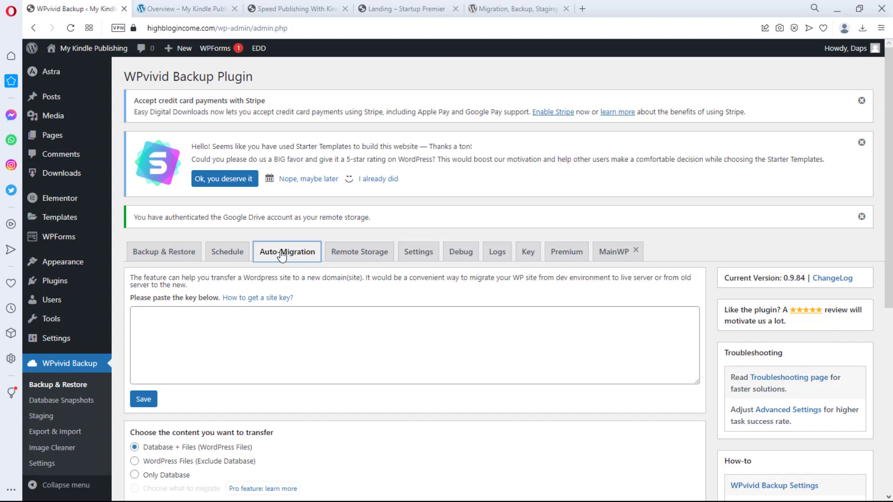
scroll(293, 260, down, 2)
scroll(296, 266, down, 3)
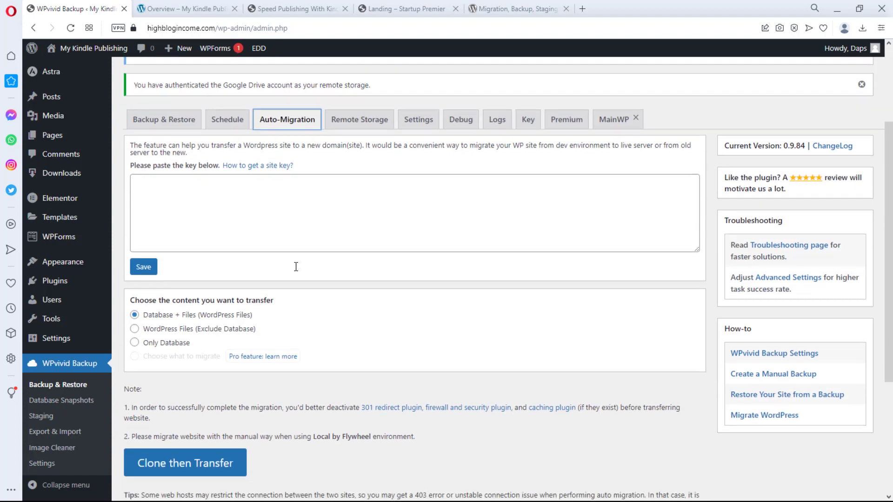
Run a WPvivid Backup Now of Database + Files saved to local storage until 1 task completes
scroll(295, 266, up, 4)
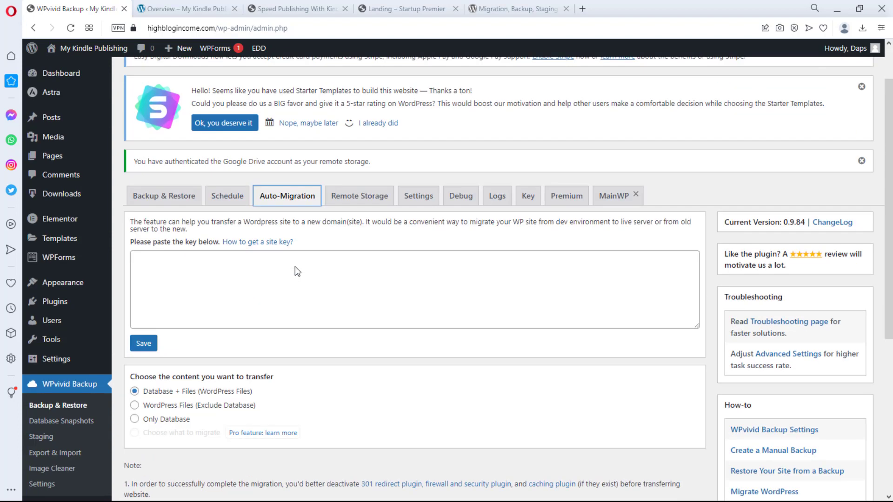
click(138, 200)
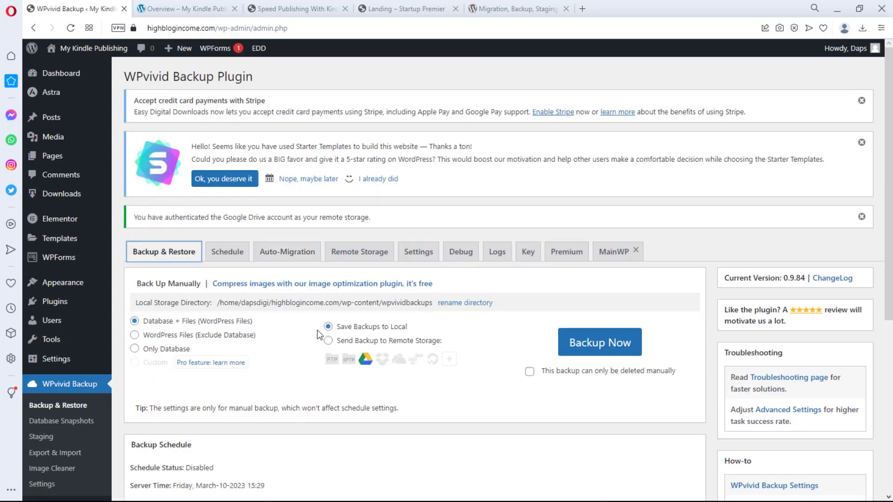
click(592, 344)
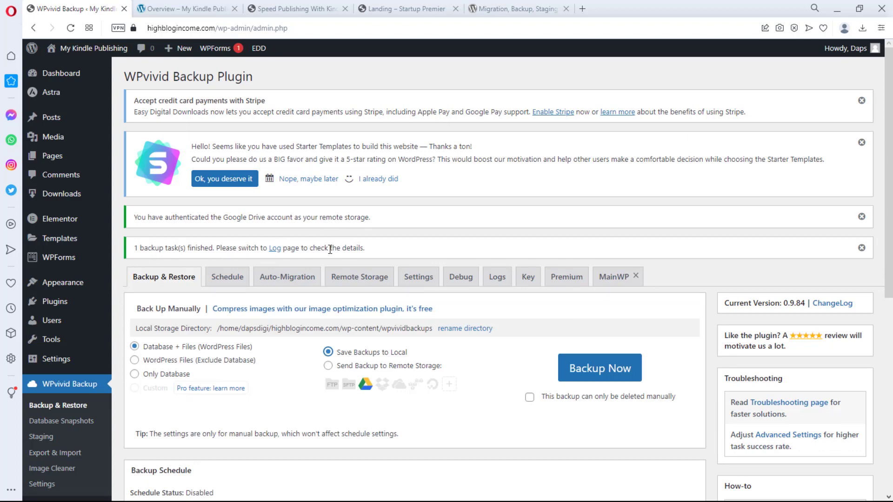
scroll(574, 249, down, 7)
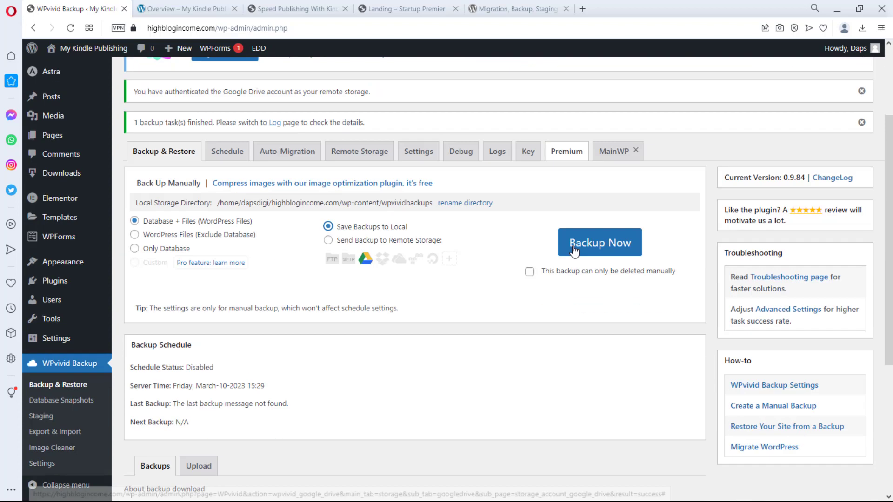
scroll(573, 249, up, 6)
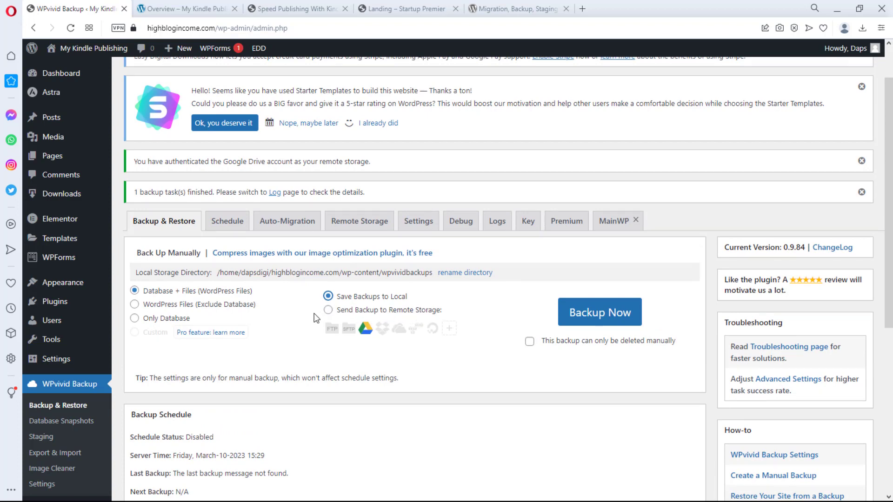
Choose 'Send Backup to Remote Storage' and tick 'This backup can only be deleted manually'
click(331, 313)
click(529, 341)
scroll(476, 344, down, 5)
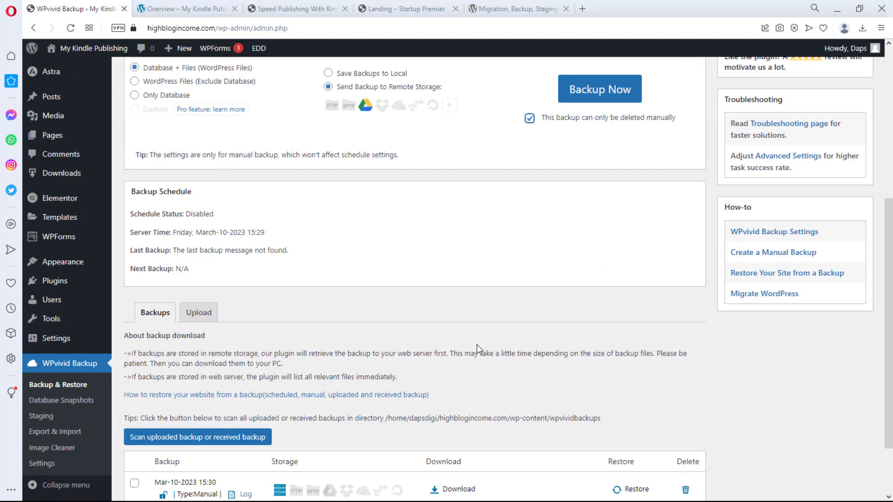
scroll(477, 344, down, 2)
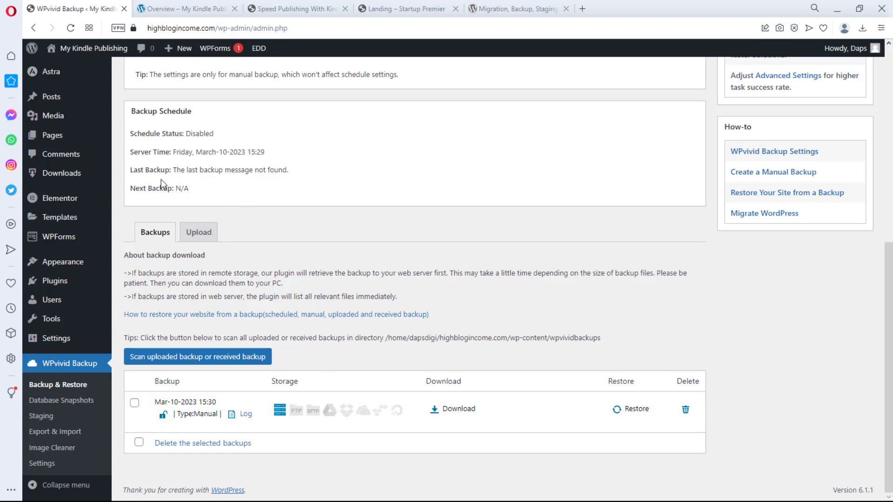
Bulk-move all 15 pages to the Trash, then bring up the Visit Site link menu
mouse_move(58, 139)
click(133, 137)
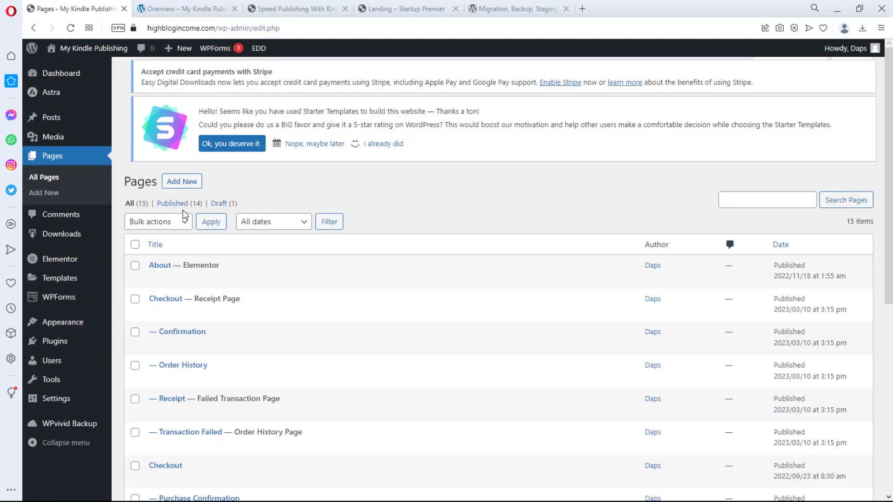
click(134, 259)
scroll(158, 298, down, 8)
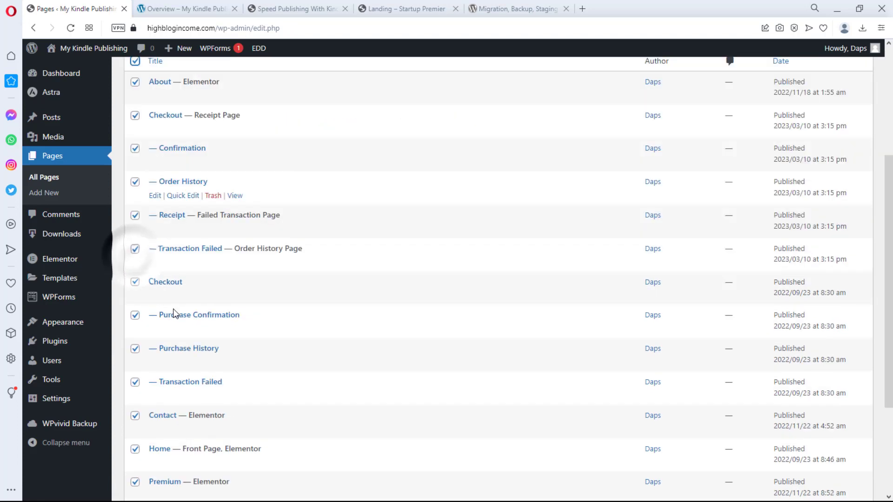
click(158, 452)
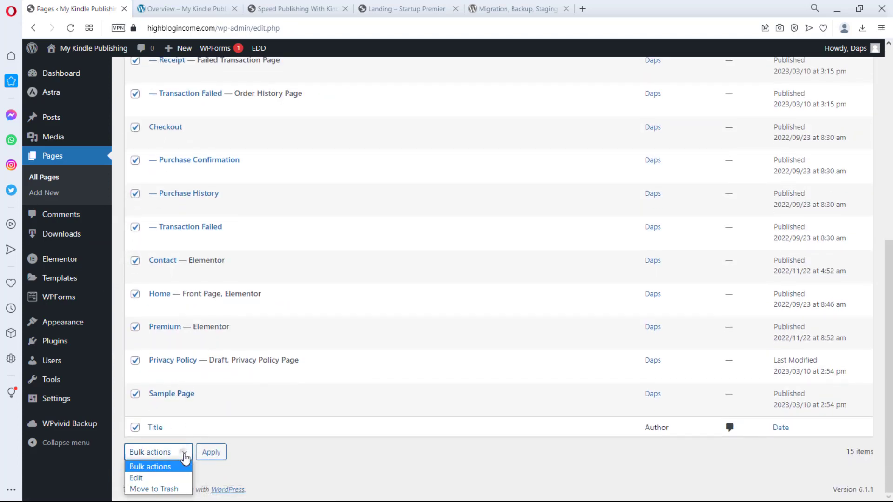
click(154, 490)
click(211, 452)
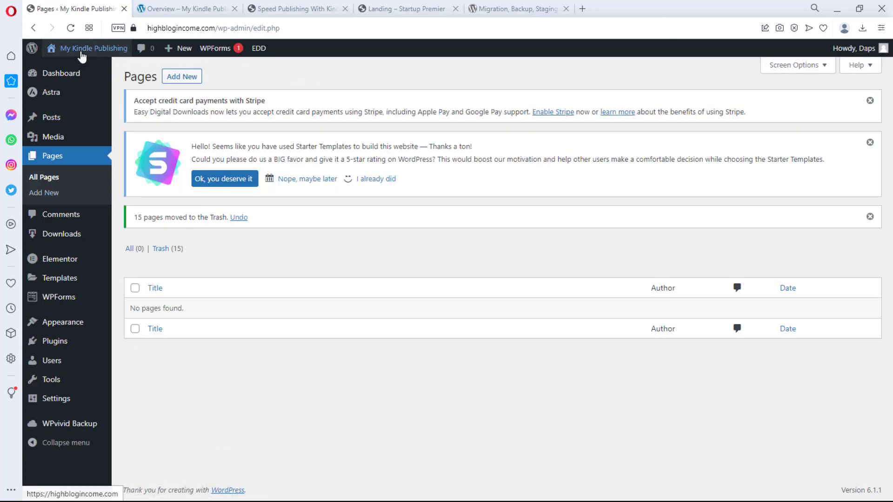
mouse_move(81, 52)
right_click(67, 77)
click(91, 84)
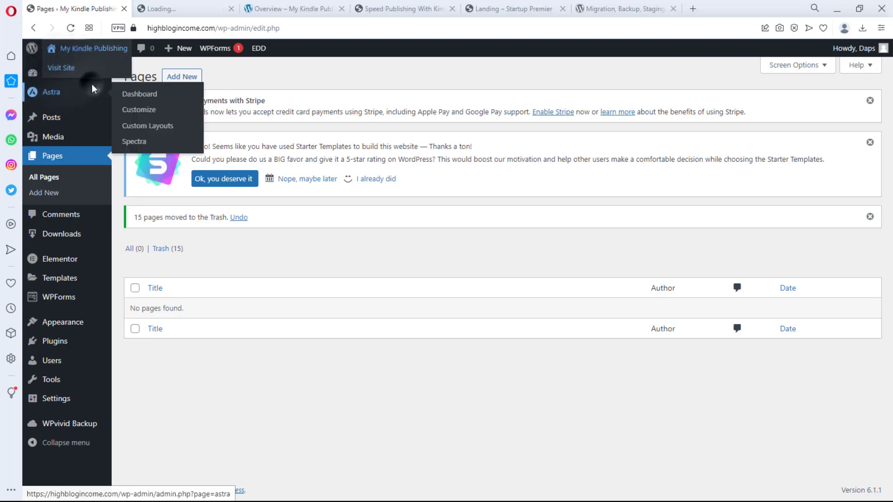
click(188, 7)
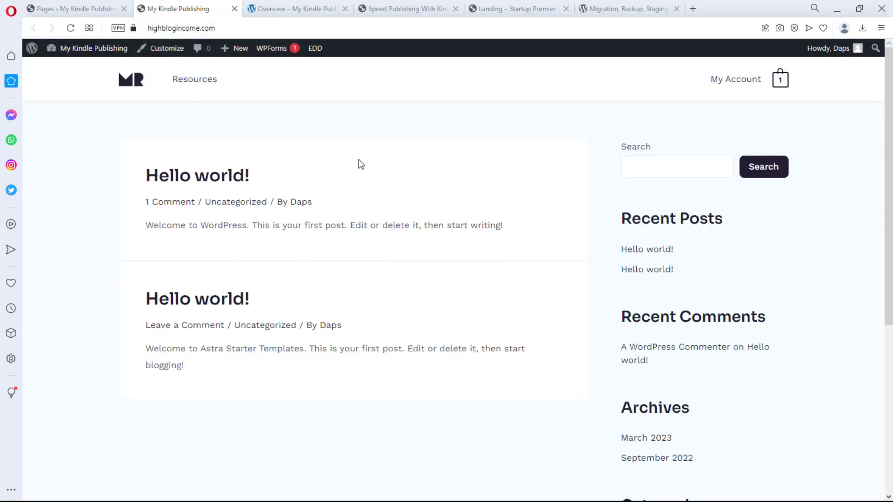
scroll(529, 309, down, 2)
scroll(529, 310, down, 4)
scroll(516, 309, up, 6)
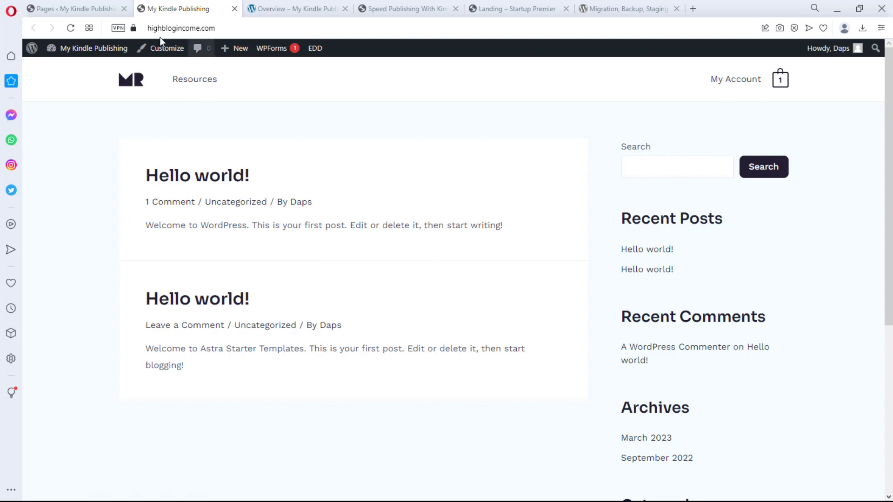
click(66, 6)
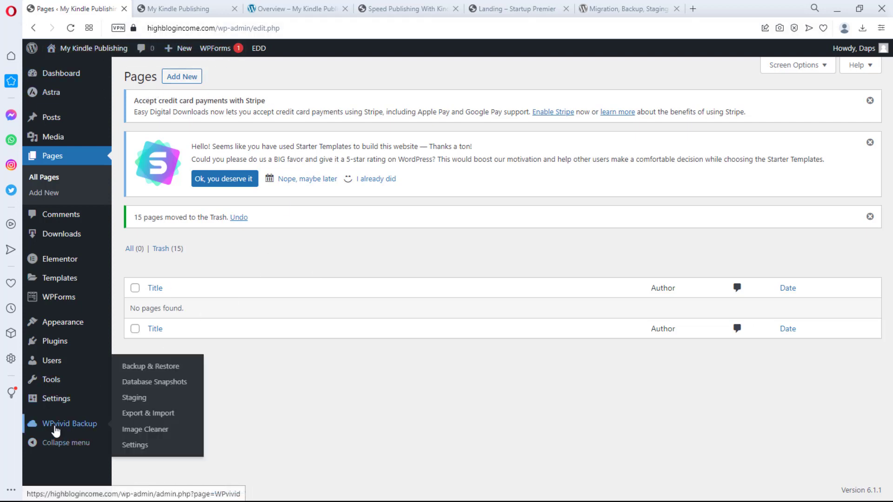
Open WPvivid's Backup & Restore page and choose Restore on the Mar-10-2023 15:30 backup
mouse_move(57, 430)
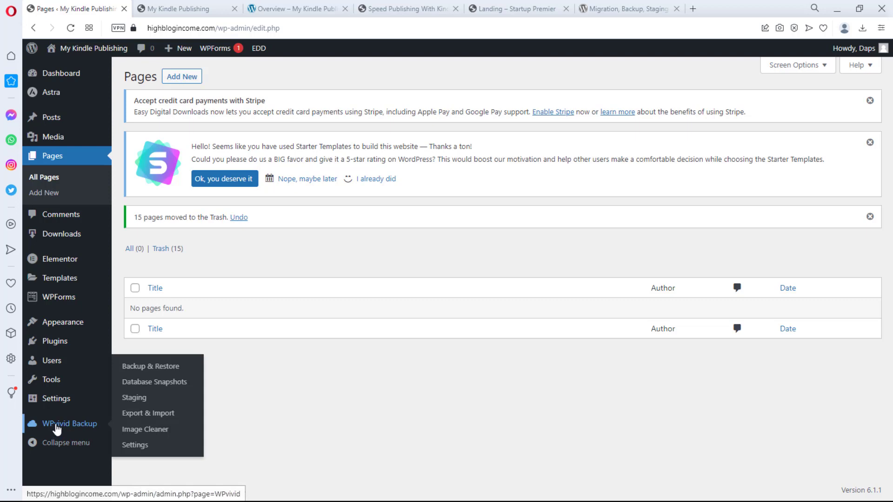
click(137, 370)
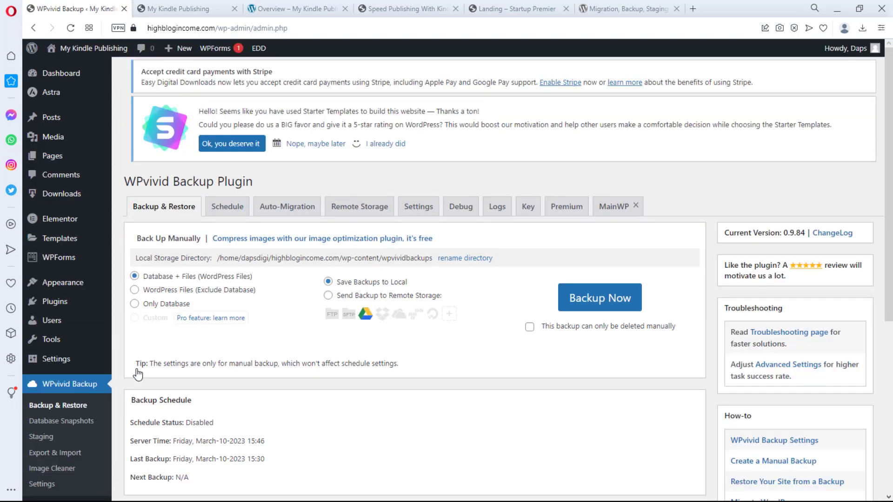
scroll(395, 274, down, 6)
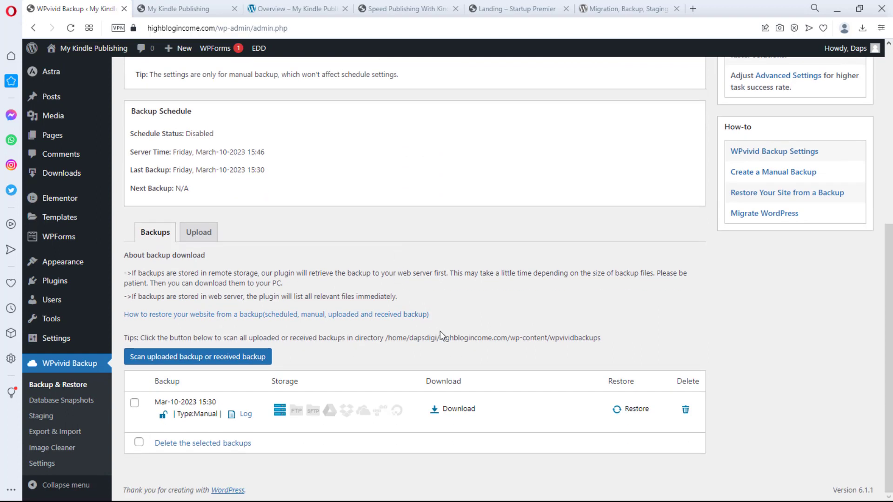
click(636, 409)
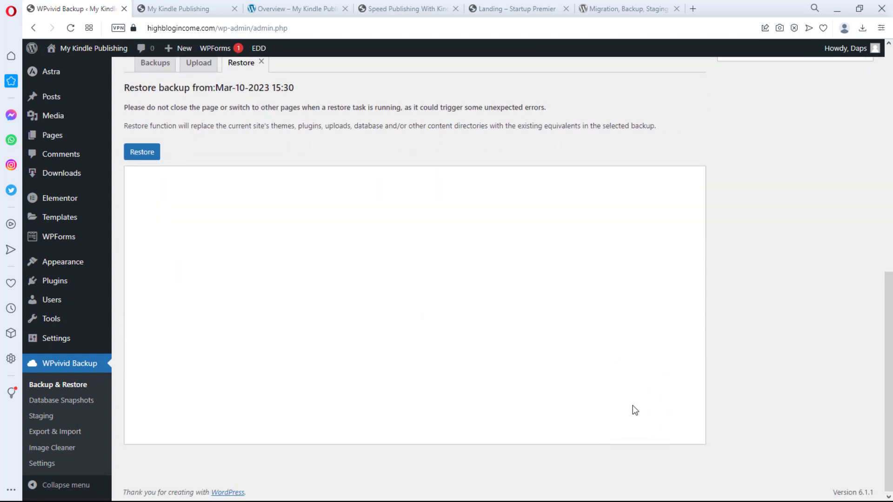
Restore the site from the Mar-10-2023 15:30 backup, confirm, and dismiss the success alert
click(143, 153)
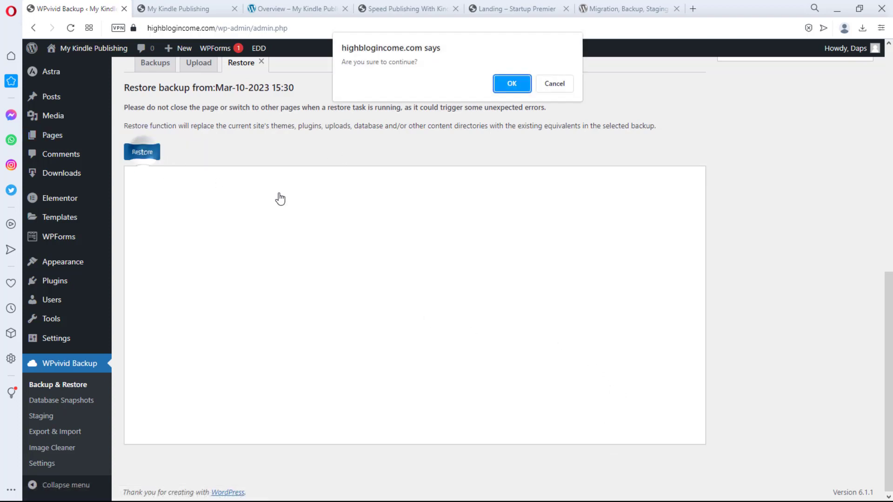
click(512, 83)
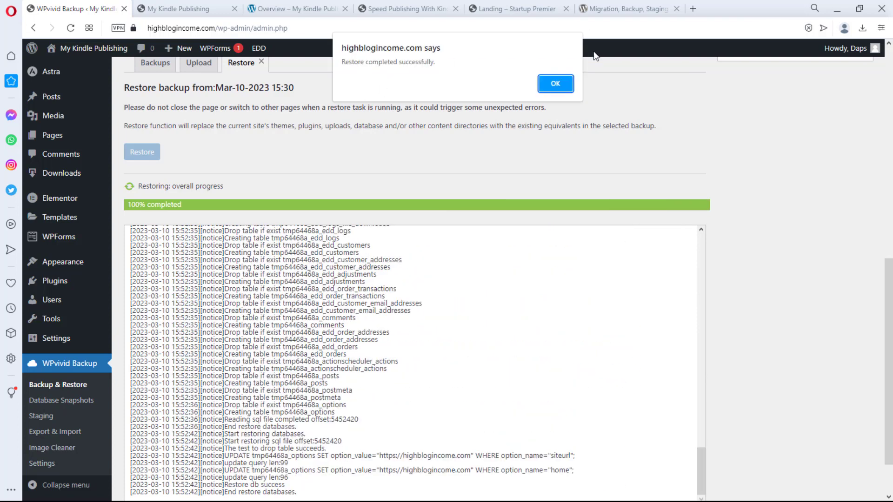
click(560, 84)
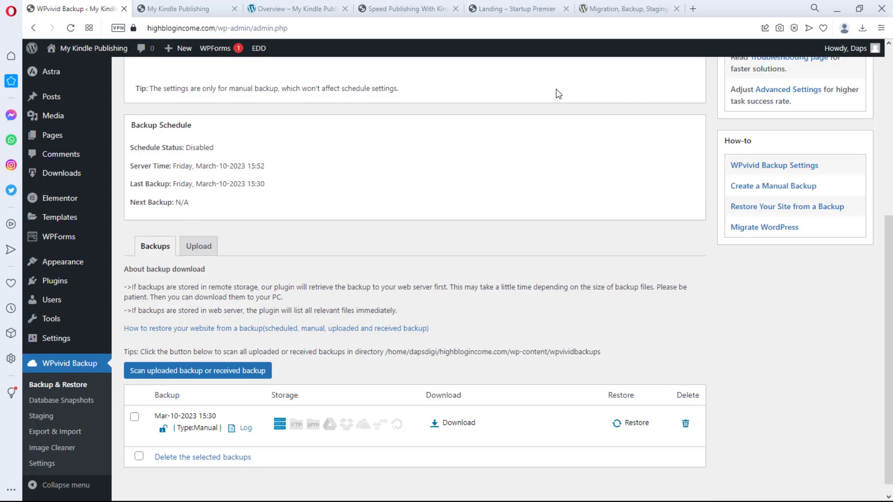
click(177, 8)
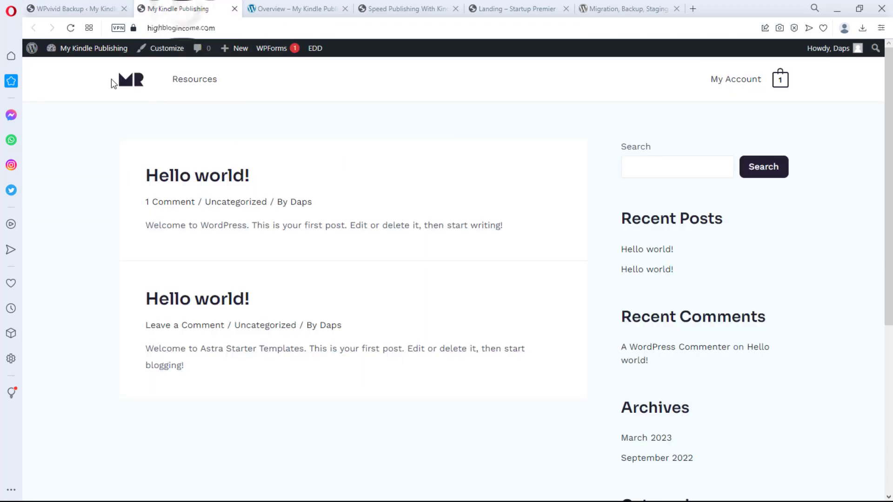
click(75, 29)
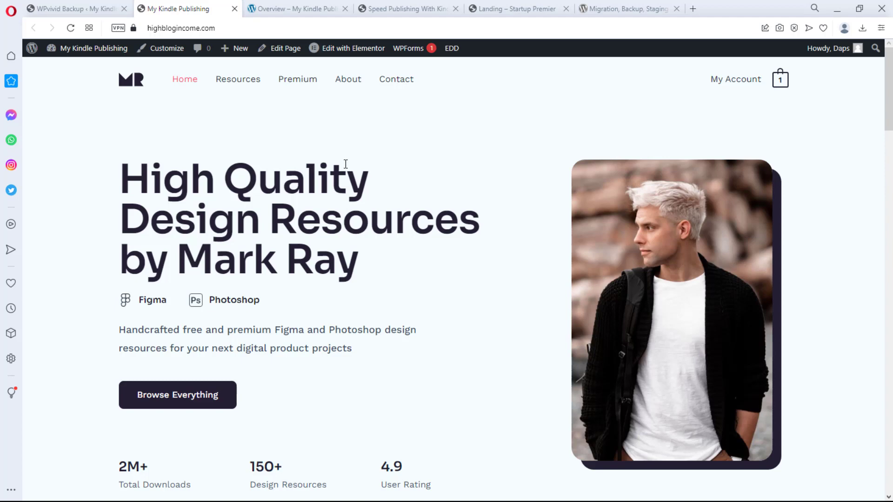
scroll(344, 160, down, 1)
scroll(352, 174, down, 5)
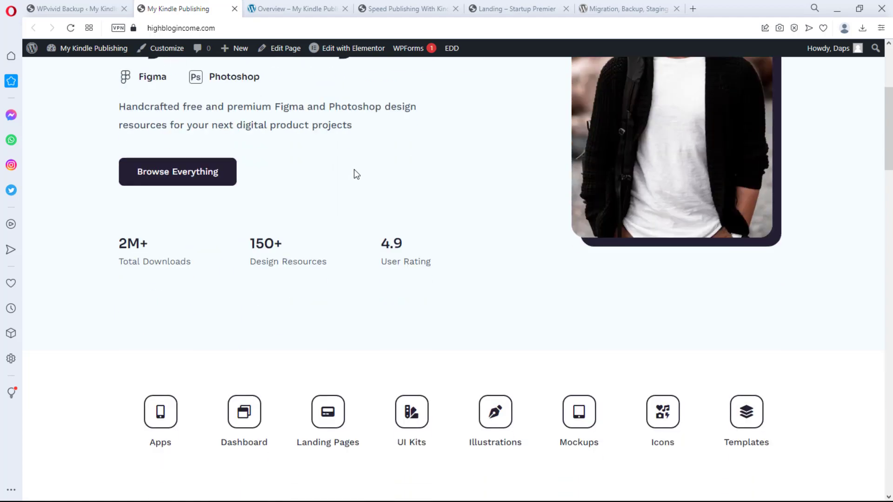
scroll(353, 170, down, 10)
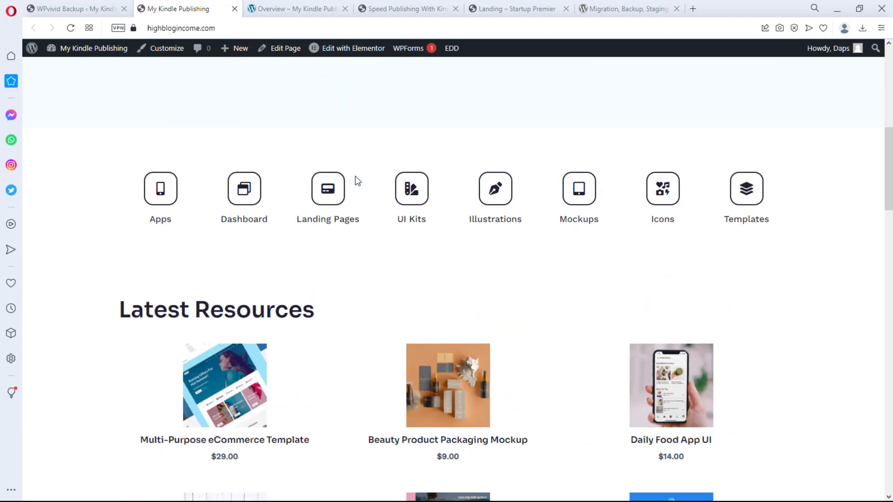
scroll(357, 180, down, 10)
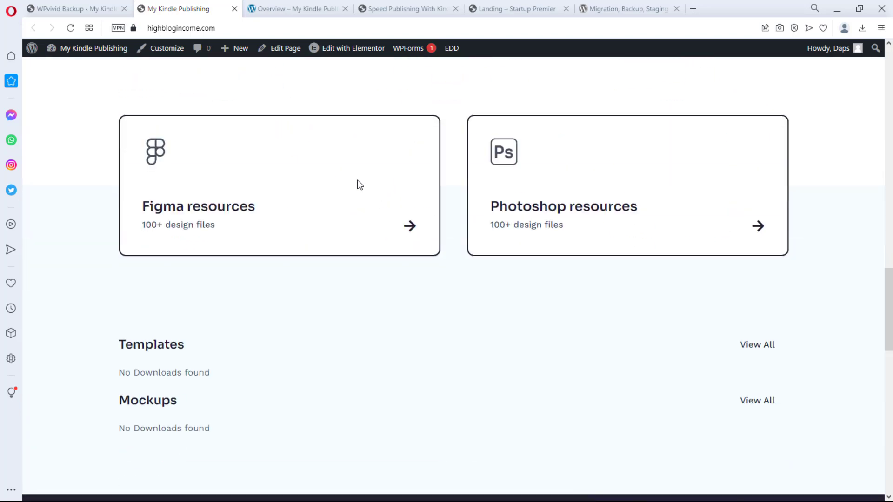
scroll(357, 180, down, 5)
scroll(357, 177, down, 10)
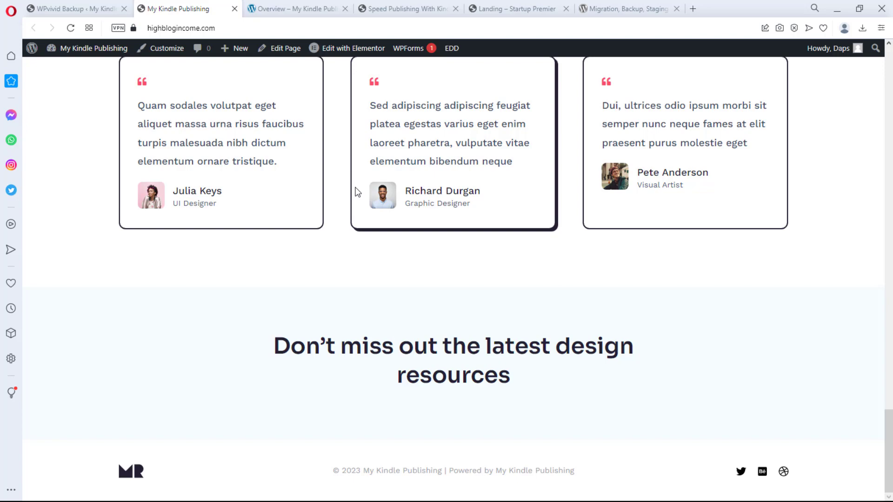
scroll(356, 180, up, 12)
scroll(357, 184, up, 15)
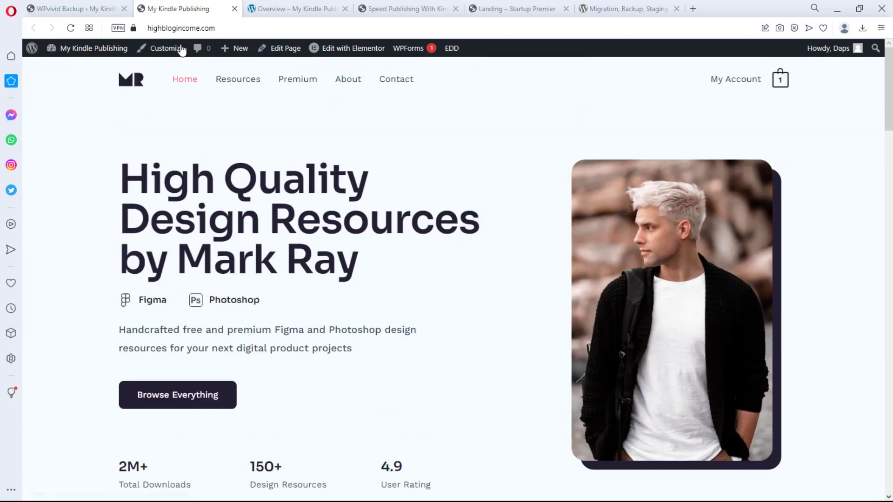
click(83, 3)
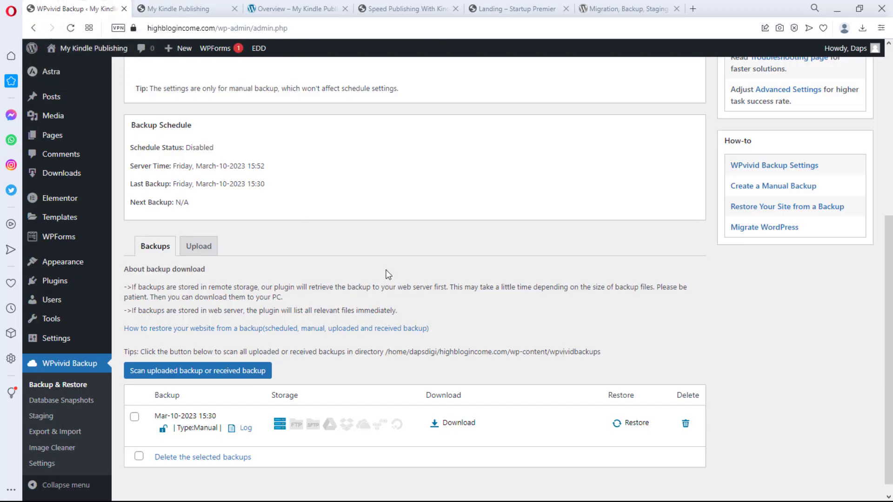